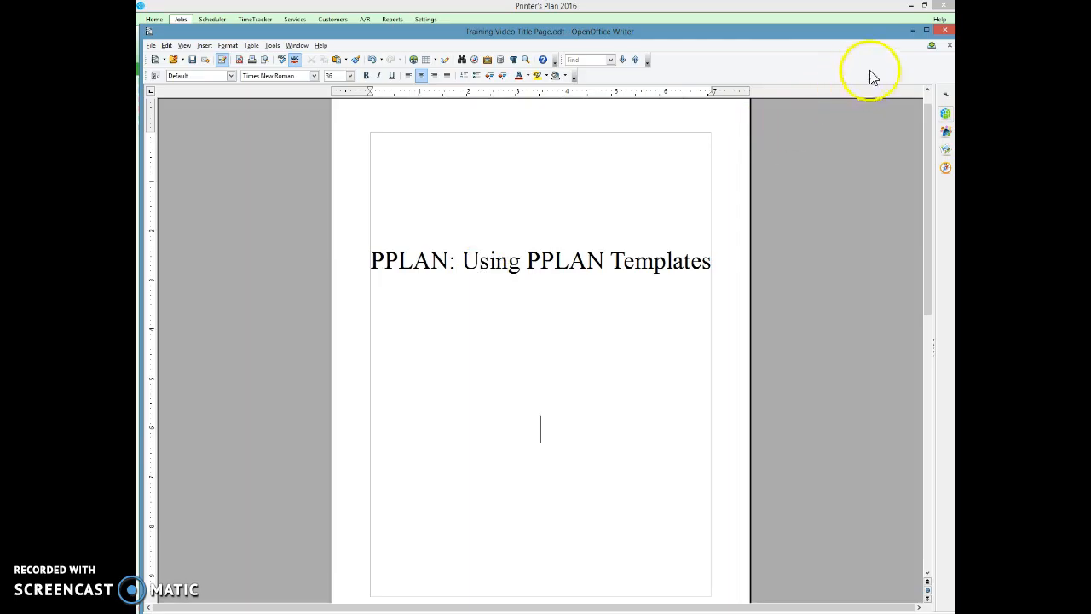
- Switch to Printer's Plan and list the Large Format job templates
click(915, 32)
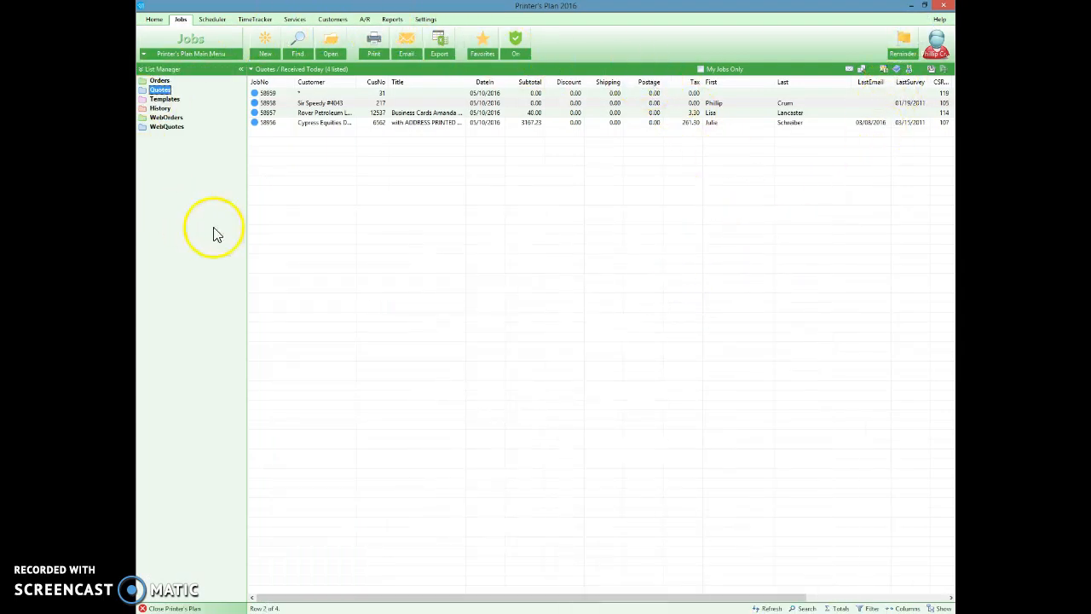
click(165, 100)
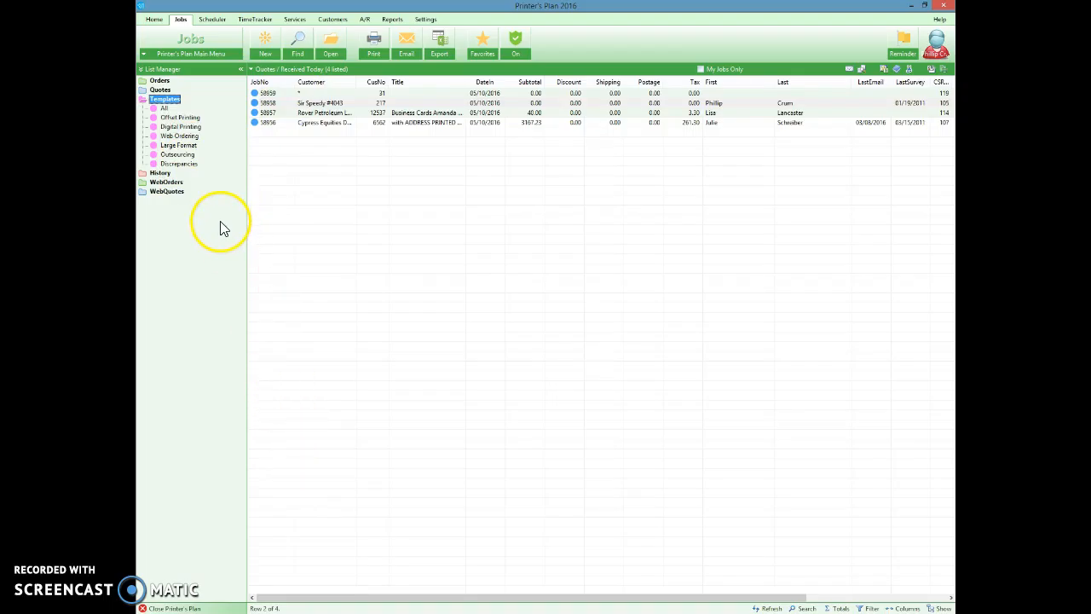
click(183, 146)
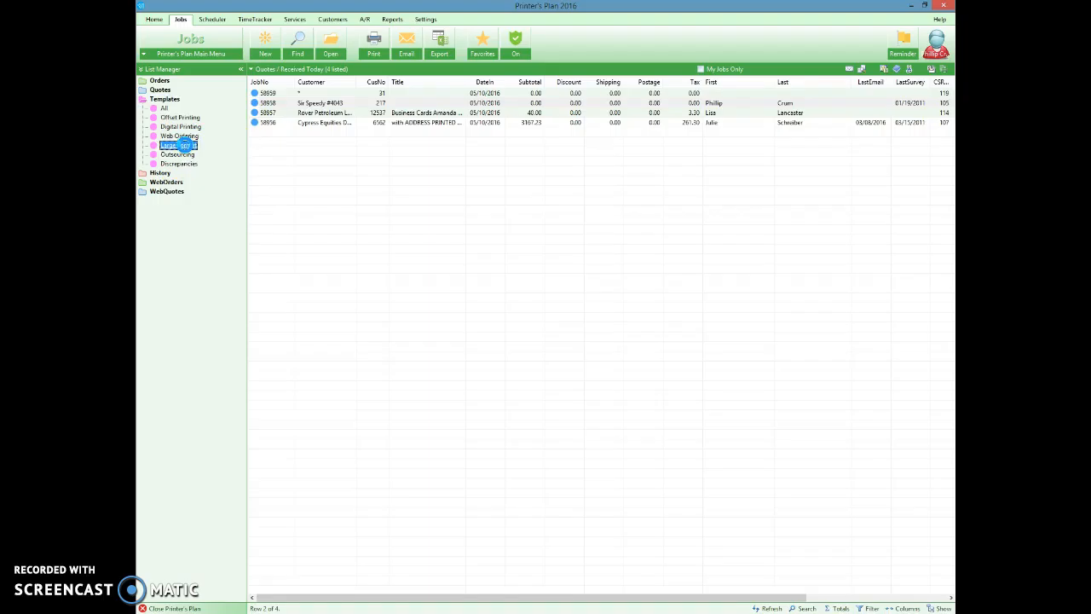
- Widen the Title column of the Large Format template list and sort the templates by title
drag(464, 83, 635, 86)
click(482, 284)
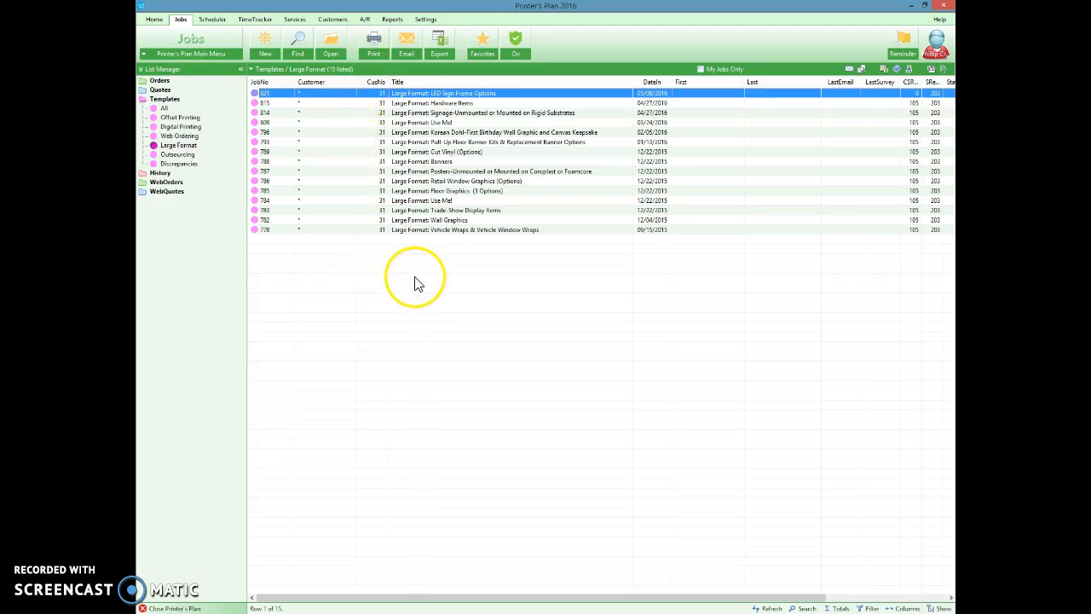
click(480, 84)
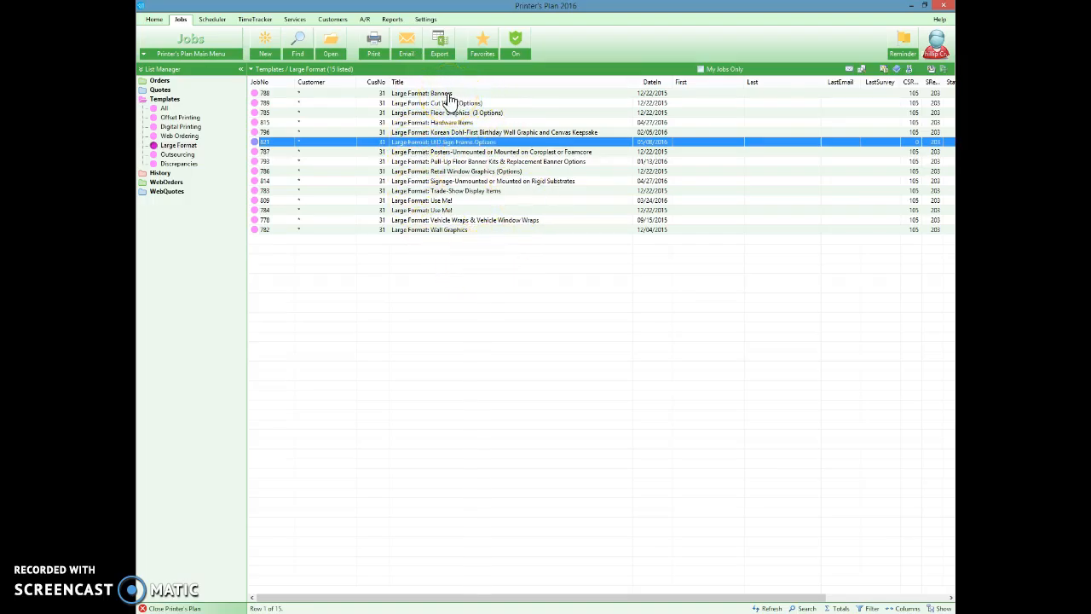
- Open the "Large Format: LED Sign Frame Options" template, review its items with their details collapsed, and close it
double_click(445, 144)
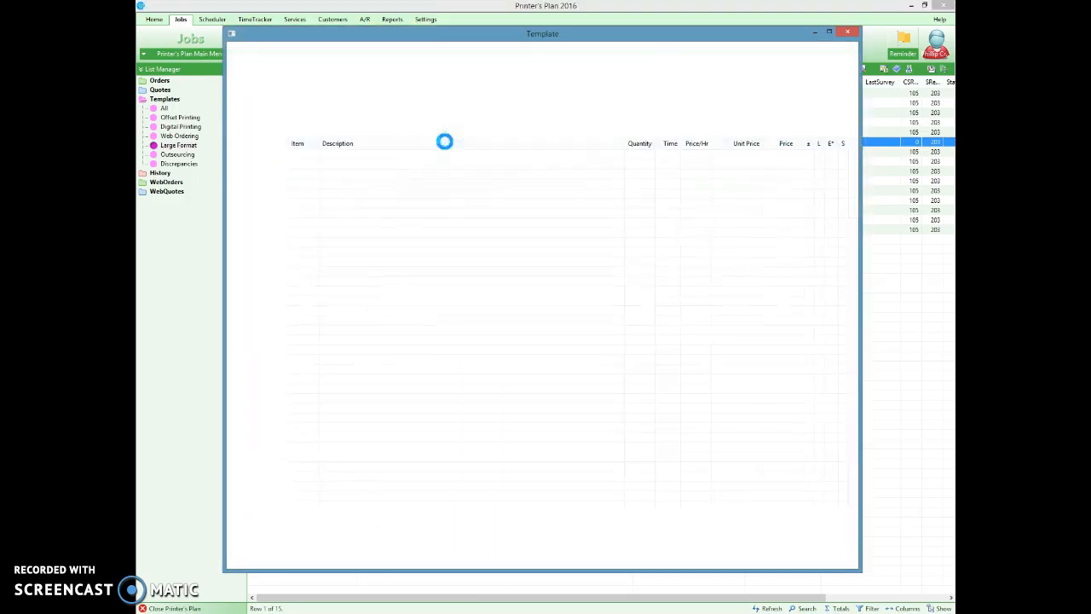
click(298, 145)
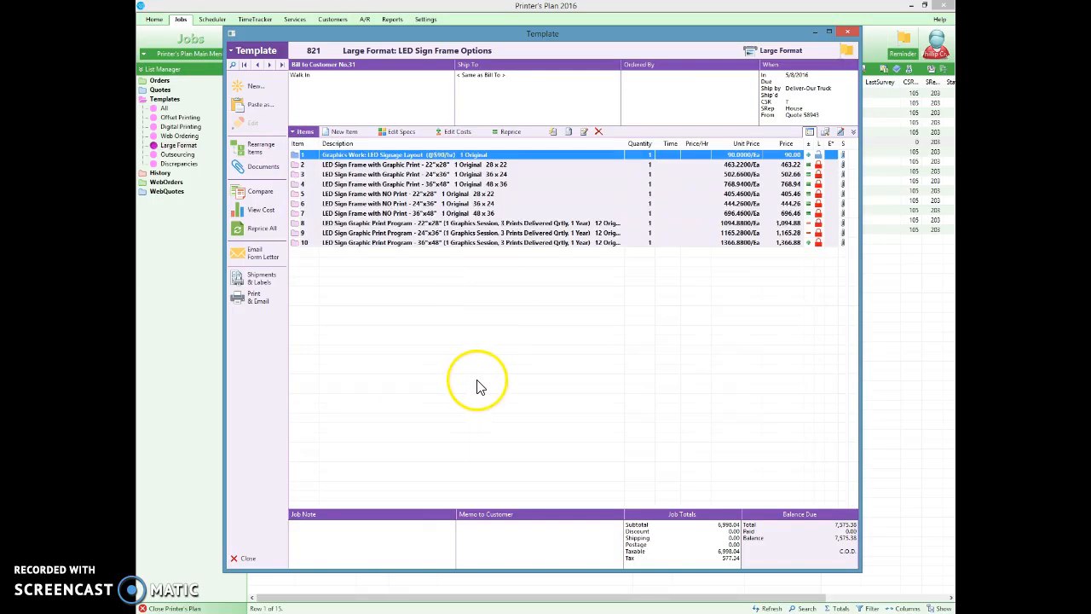
click(411, 282)
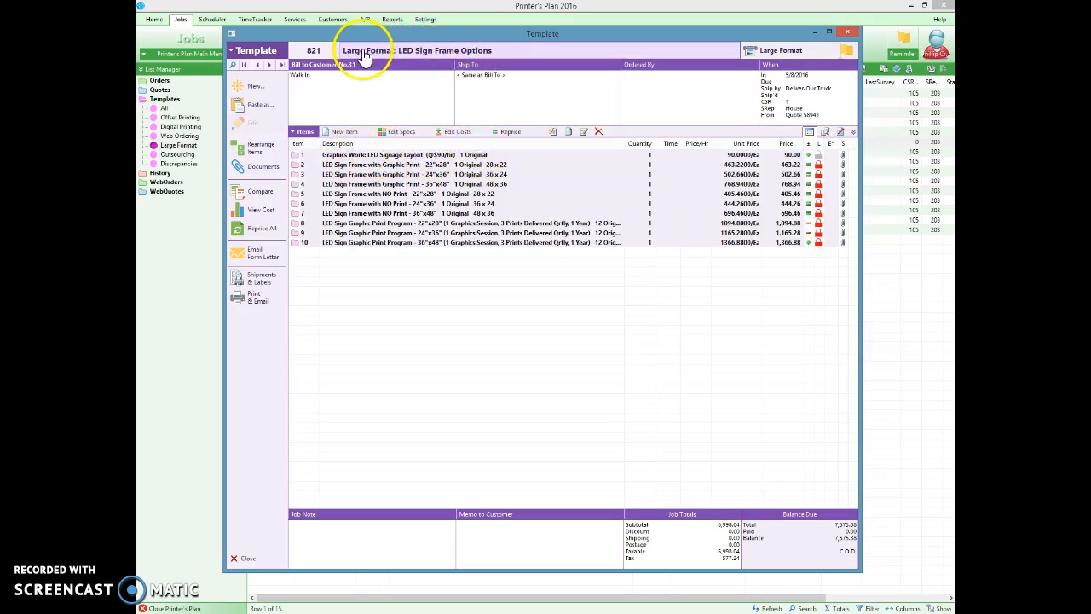
click(849, 35)
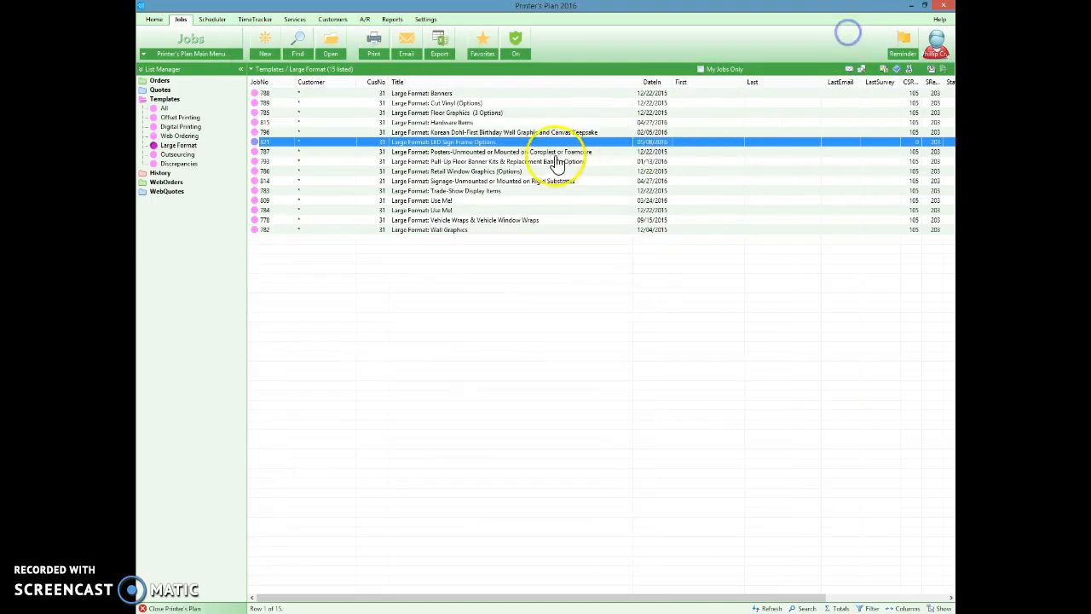
- Examine the component breakdown of each item in the LED Sign Frame Options template, collapse the details and close the template
double_click(481, 145)
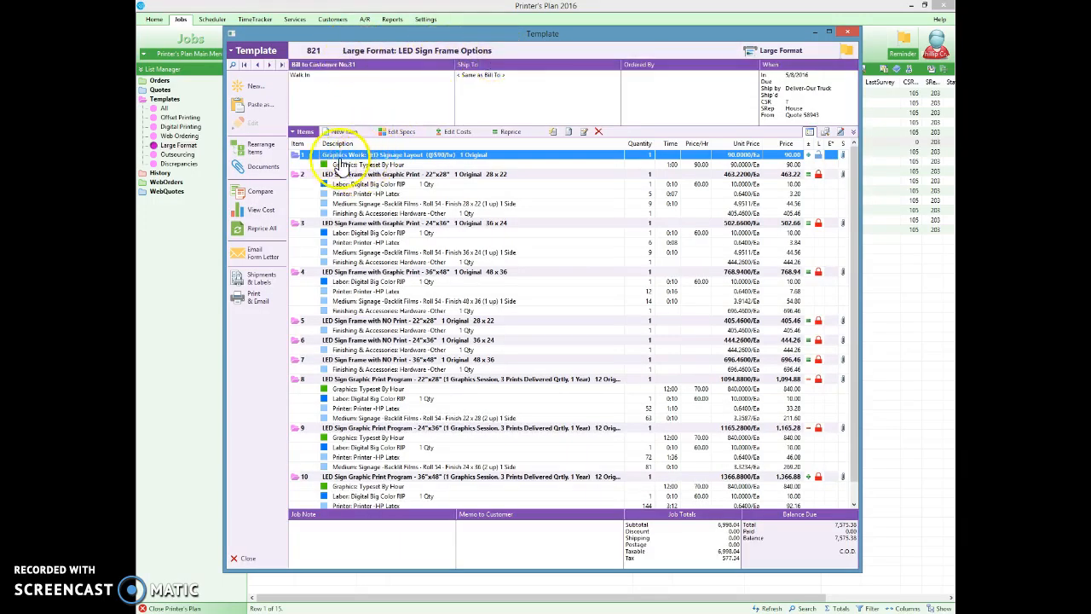
click(305, 144)
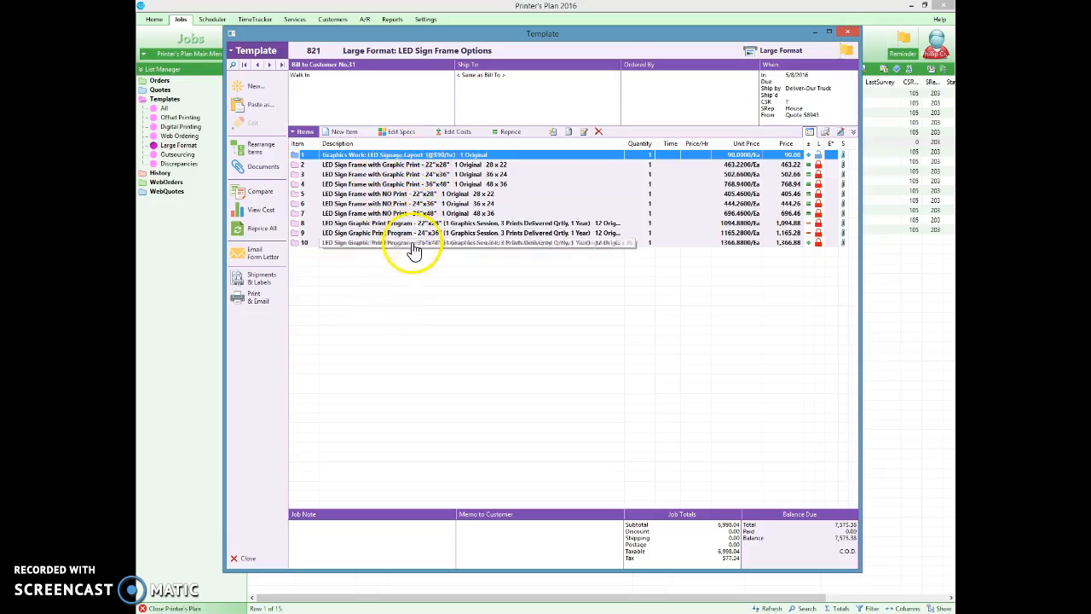
click(249, 560)
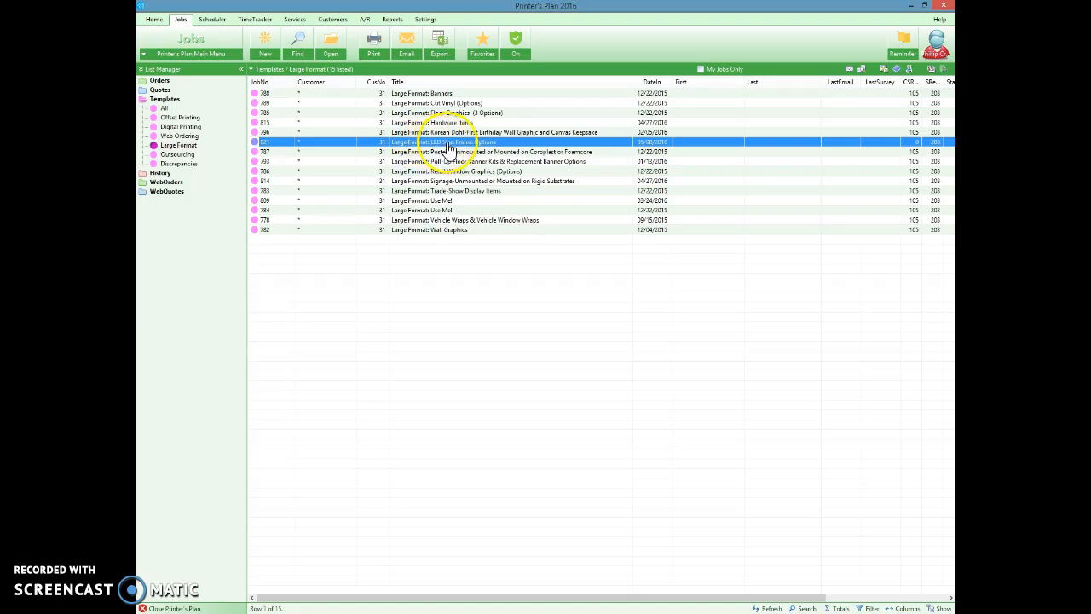
- Reopen the LED Sign Frame Options template and review its collapsed items and price locks, selecting the 24"x36" frame with NO Print
double_click(447, 145)
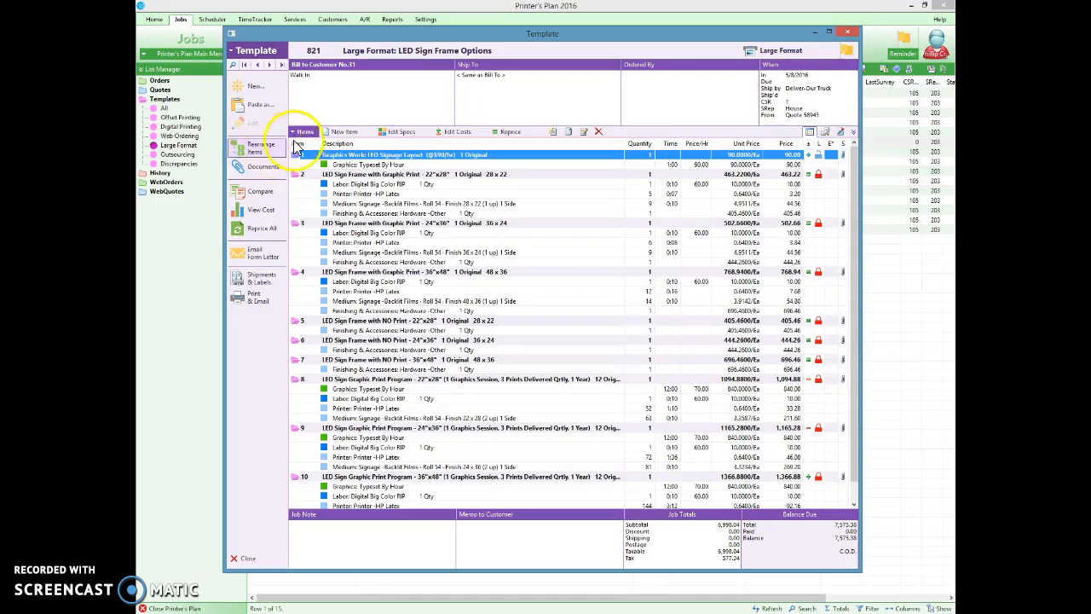
click(304, 143)
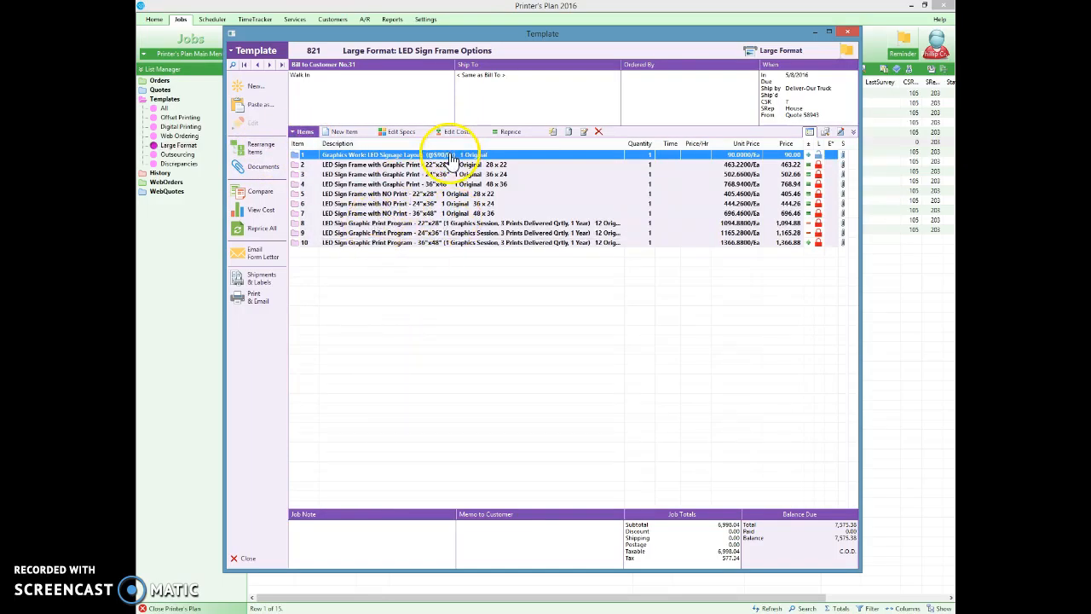
click(378, 204)
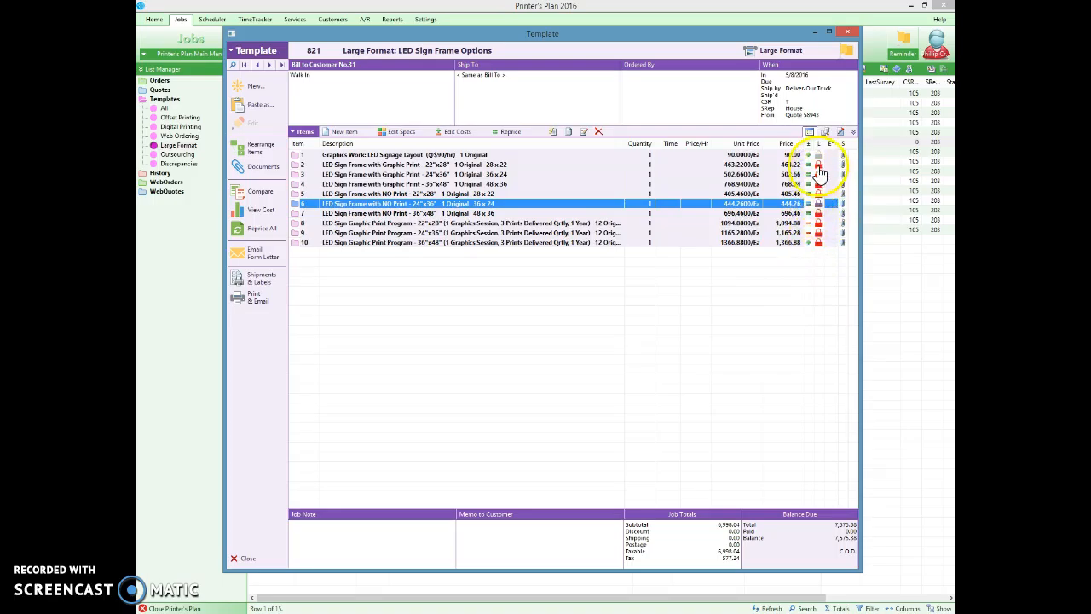
click(248, 559)
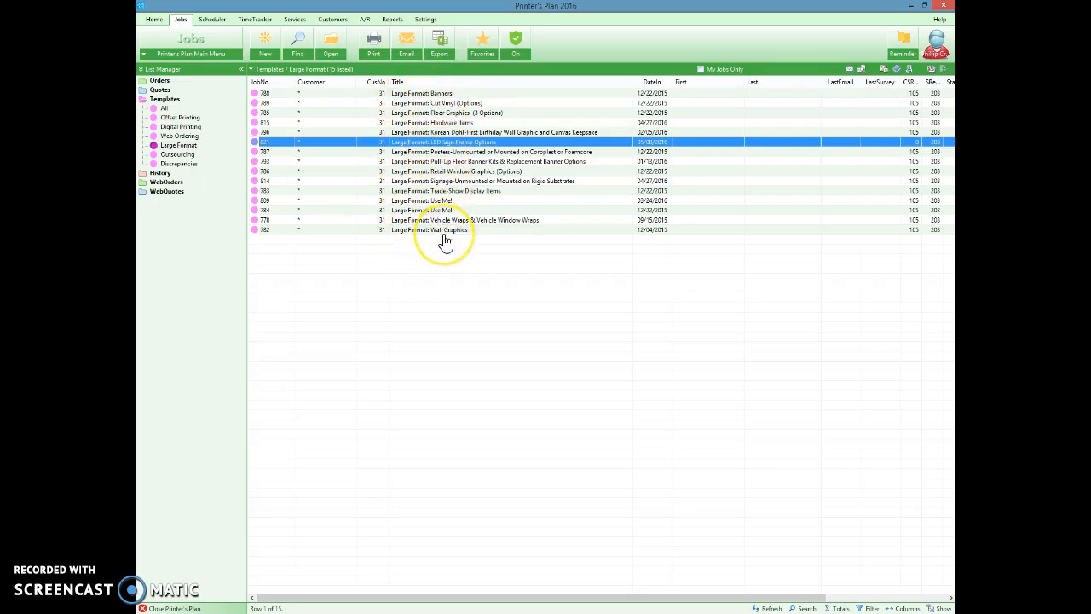
- Open the "Large Format: Retail Window Graphics (Options)" template, review its items with details collapsed, and close it
click(454, 173)
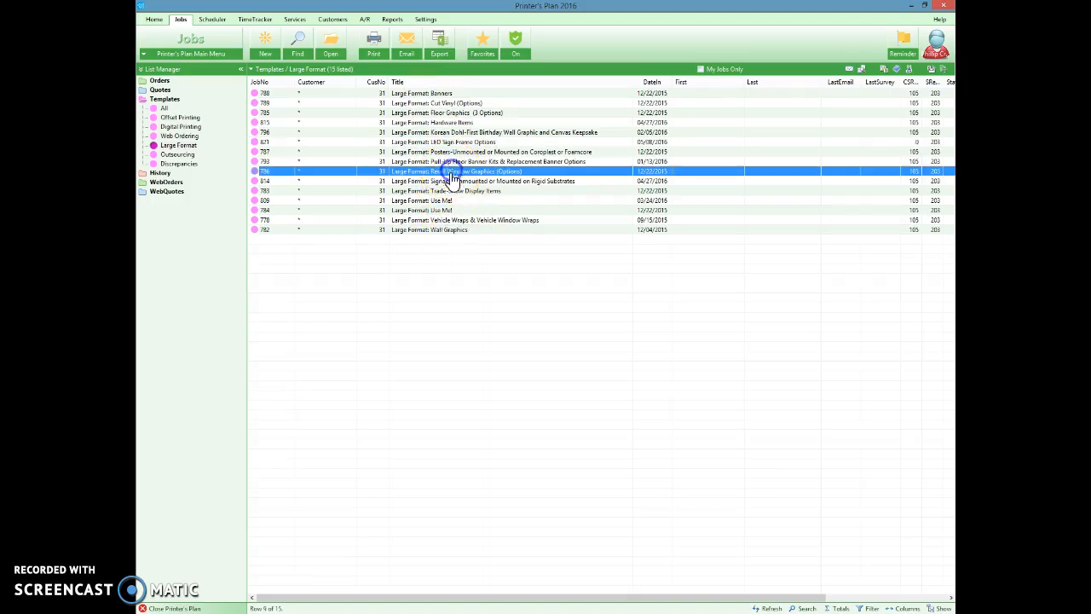
double_click(459, 174)
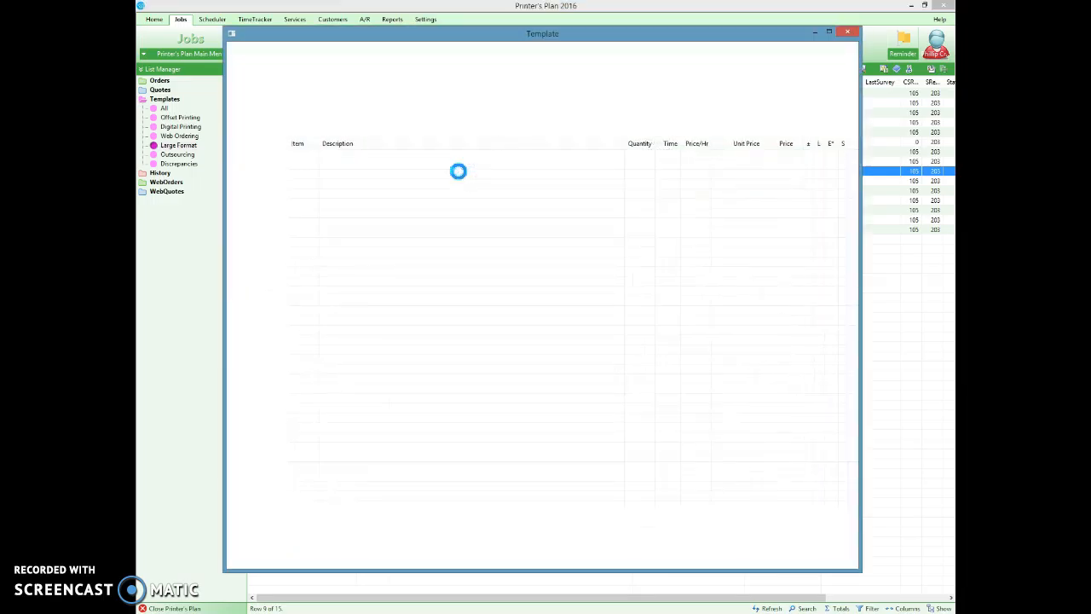
click(307, 140)
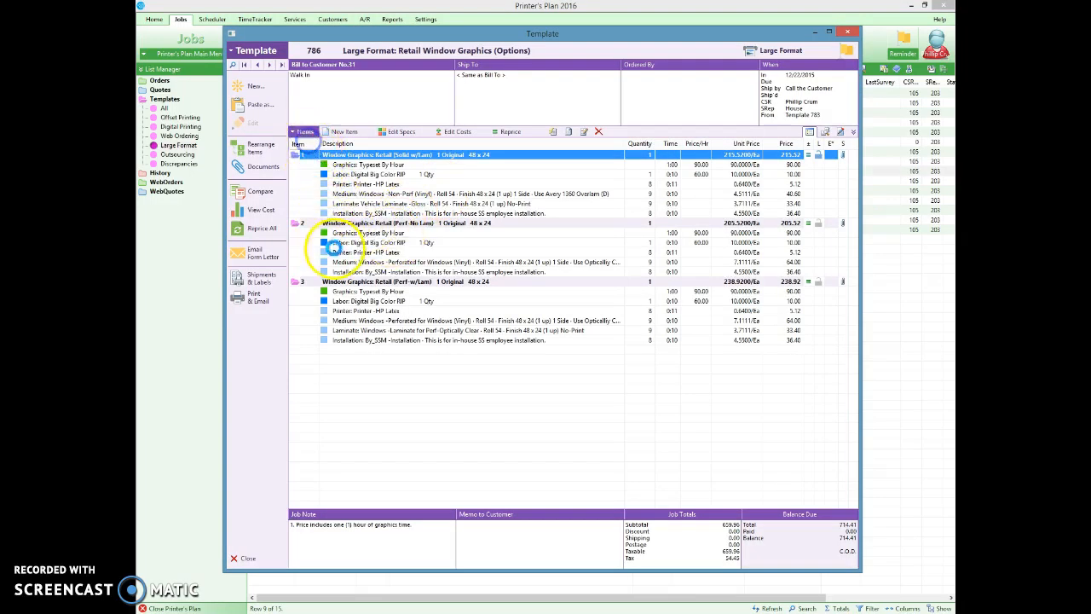
click(421, 209)
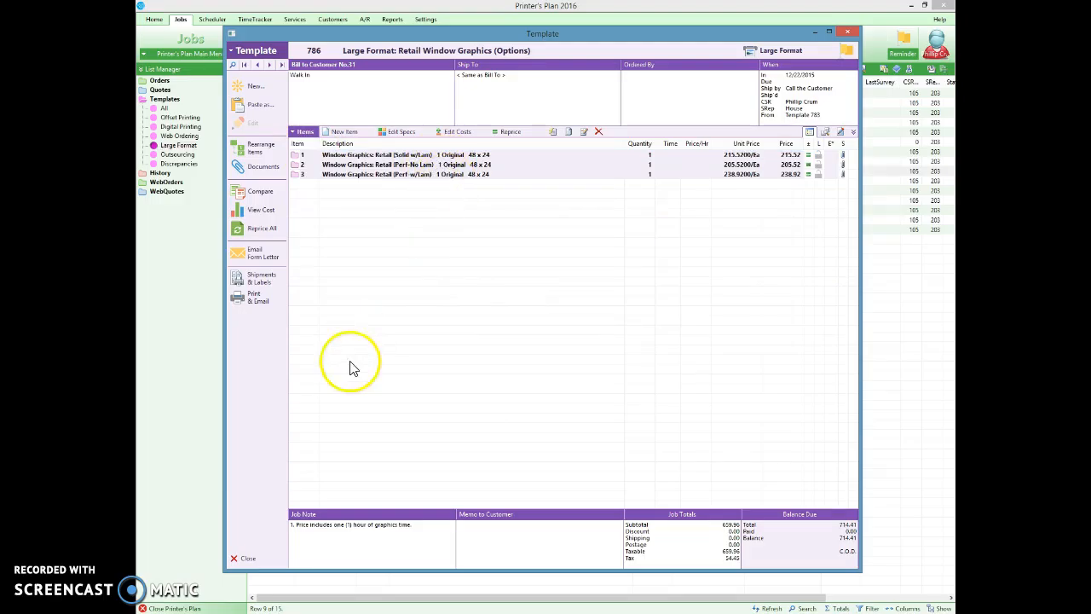
click(258, 561)
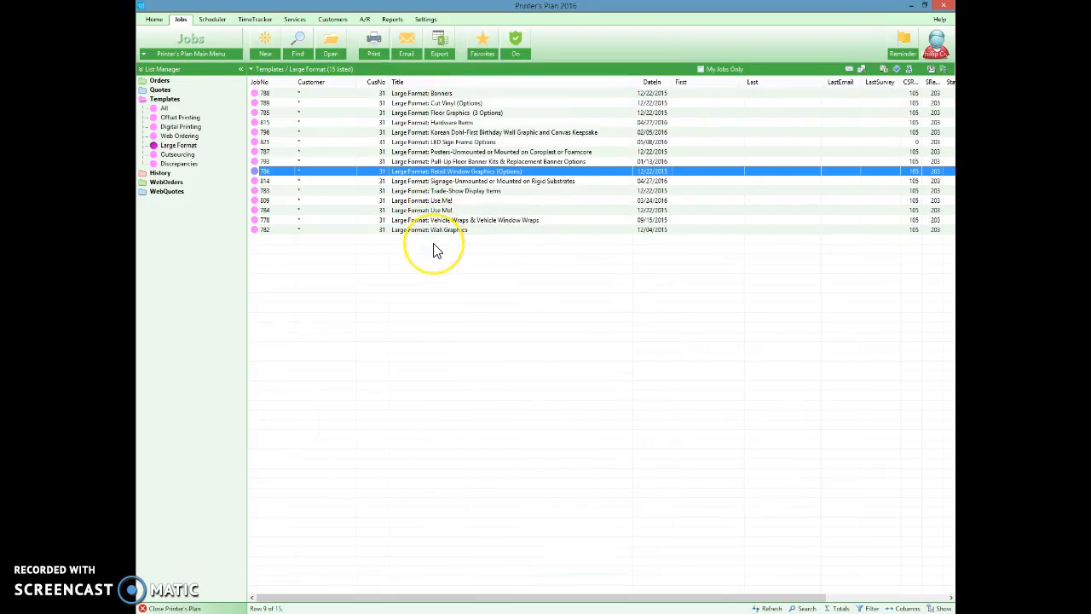
- Reopen the Retail Window Graphics (Options) template to examine the expanded component details of its items, and close it
click(444, 173)
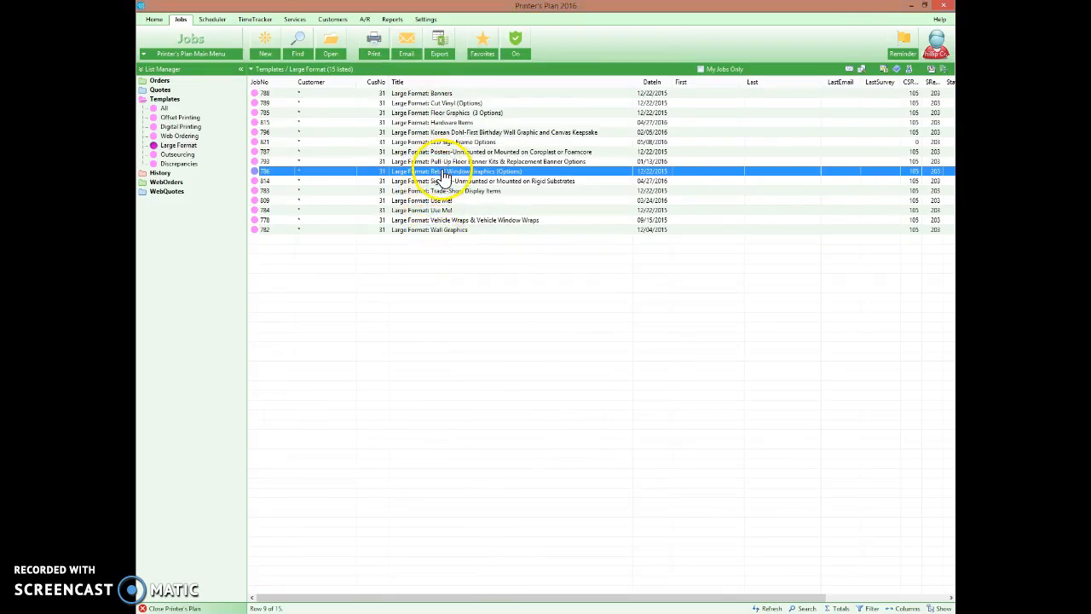
double_click(424, 175)
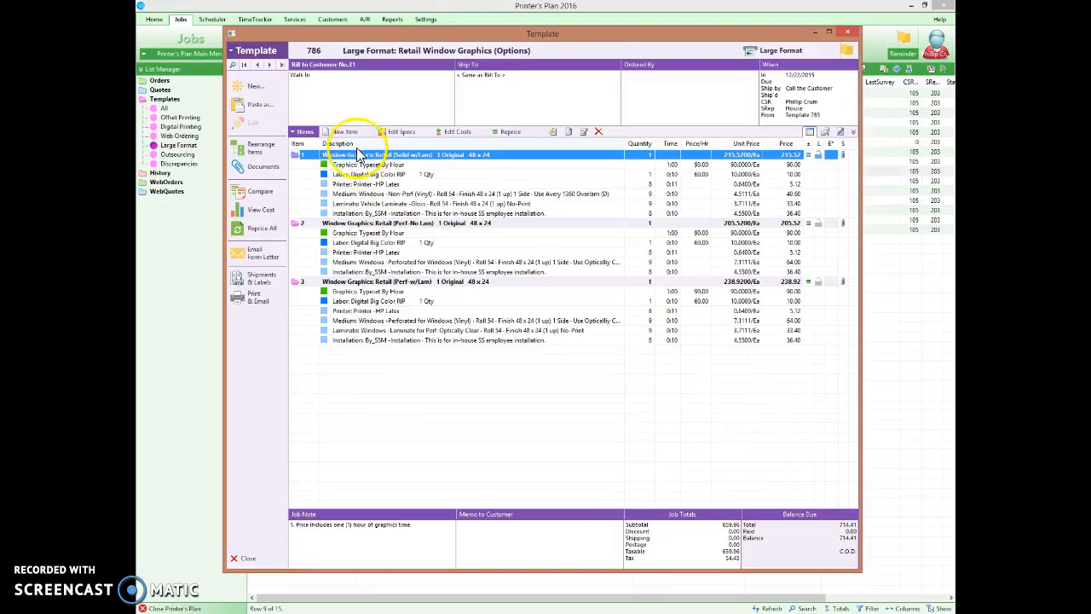
click(249, 559)
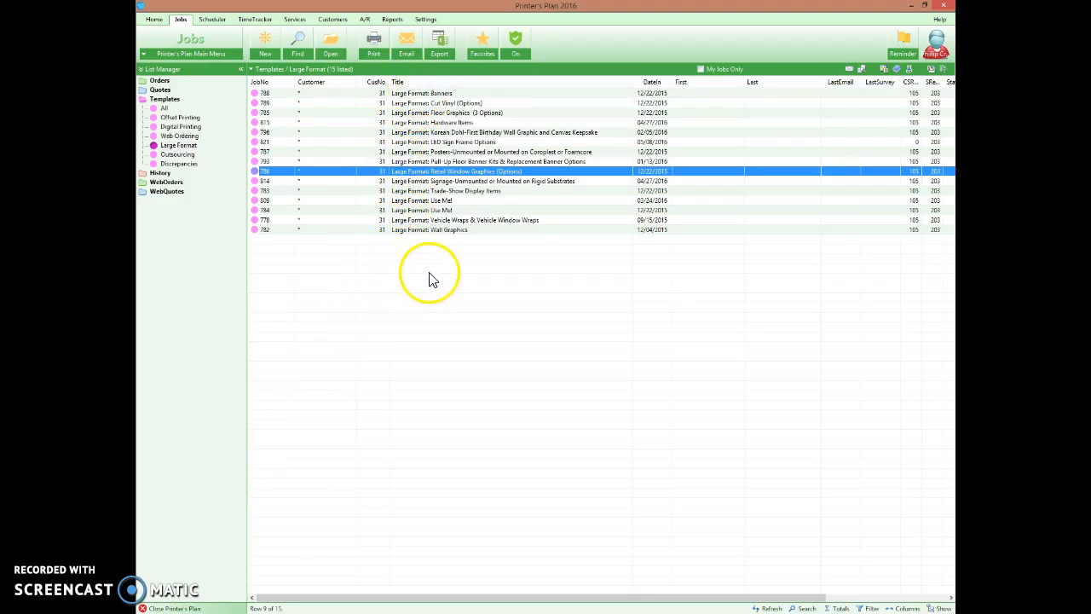
- List all job templates and widen the Title column so the full titles can be read
click(162, 108)
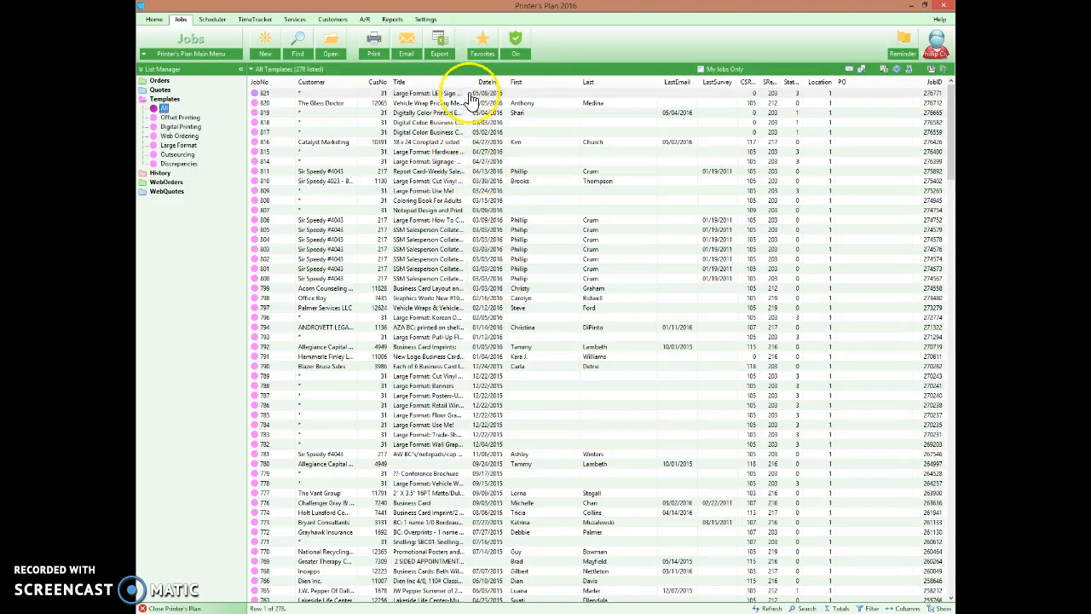
drag(467, 84, 559, 83)
click(558, 93)
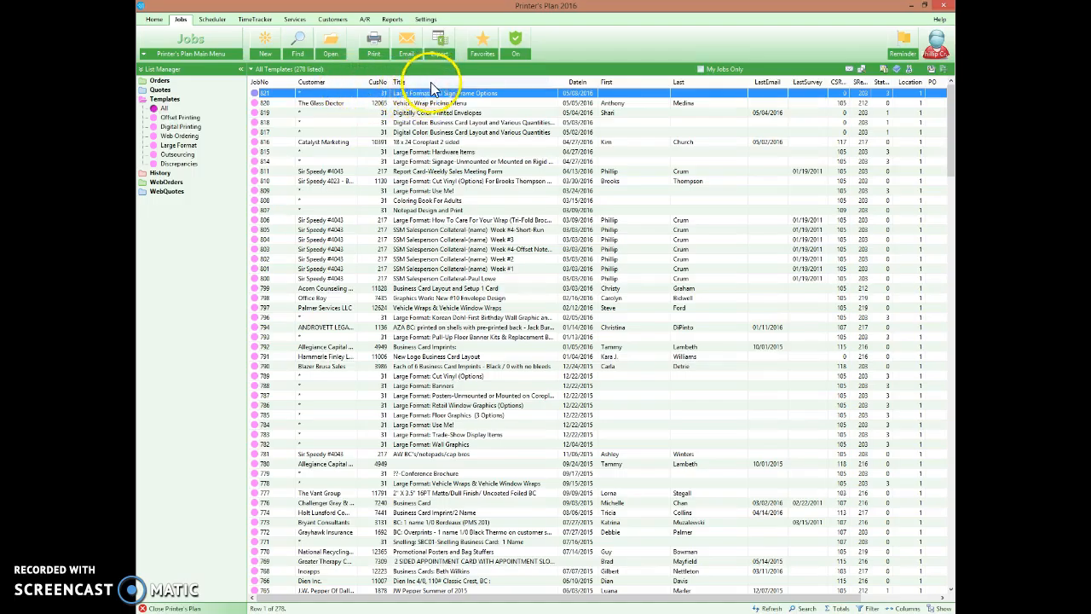
- Sort the full template list by title, followed by customer
click(427, 83)
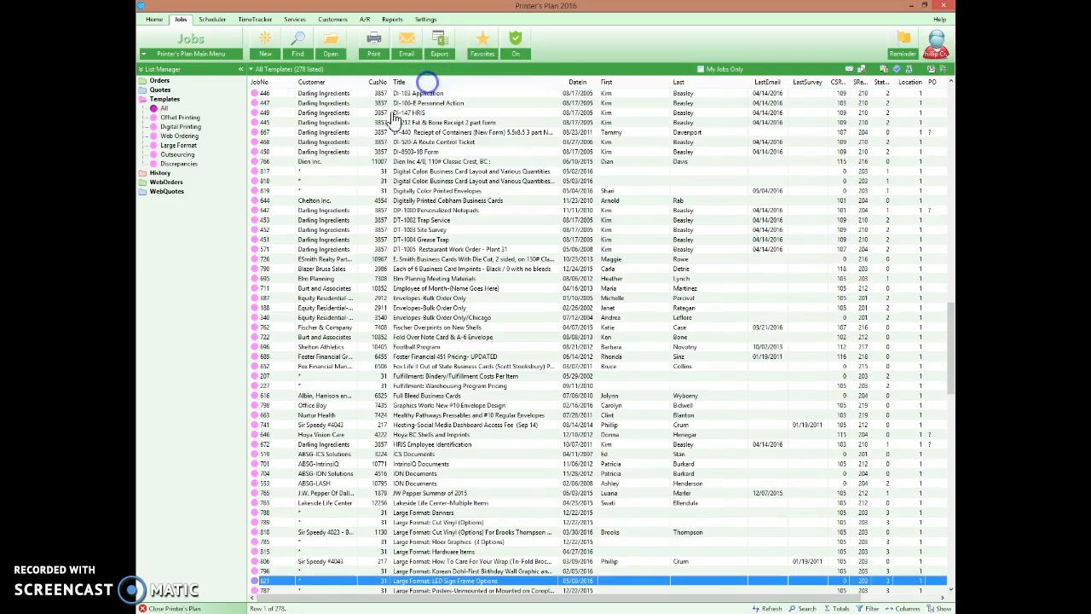
click(331, 83)
- Look through the customer-sorted template list, comparing the general walk-in templates marked * with the customer-specific ones
scroll(418, 271, up, 3)
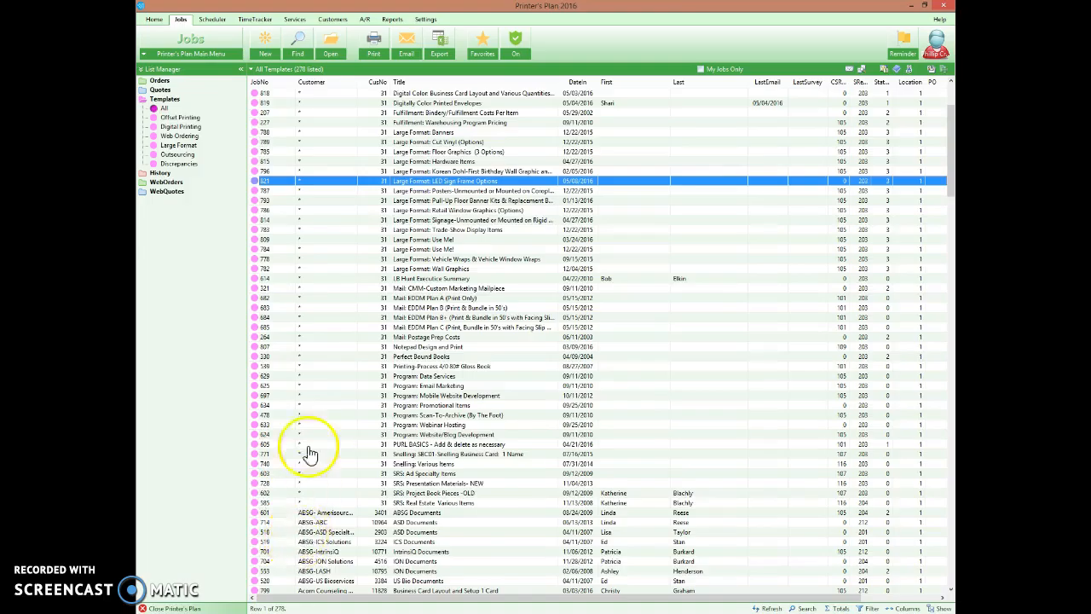
scroll(317, 245, up, 4)
scroll(333, 111, down, 6)
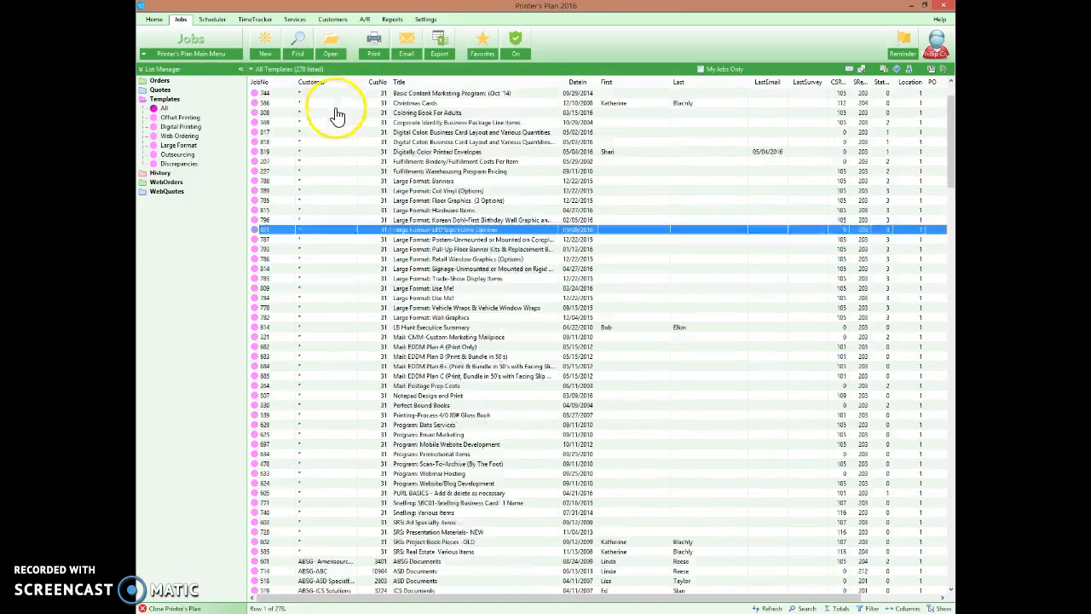
scroll(332, 128, down, 7)
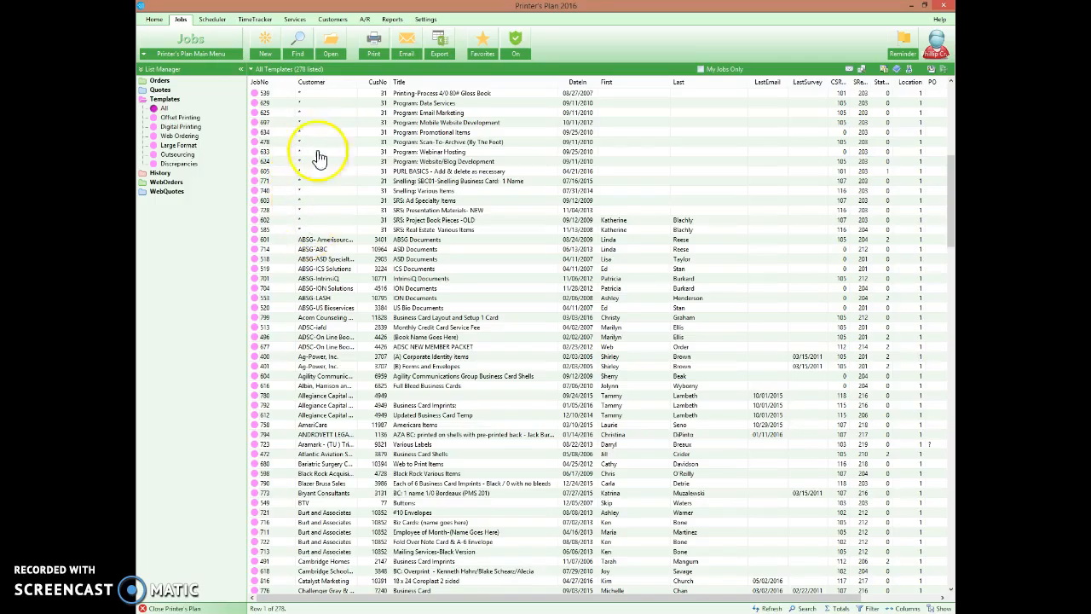
scroll(495, 255, up, 9)
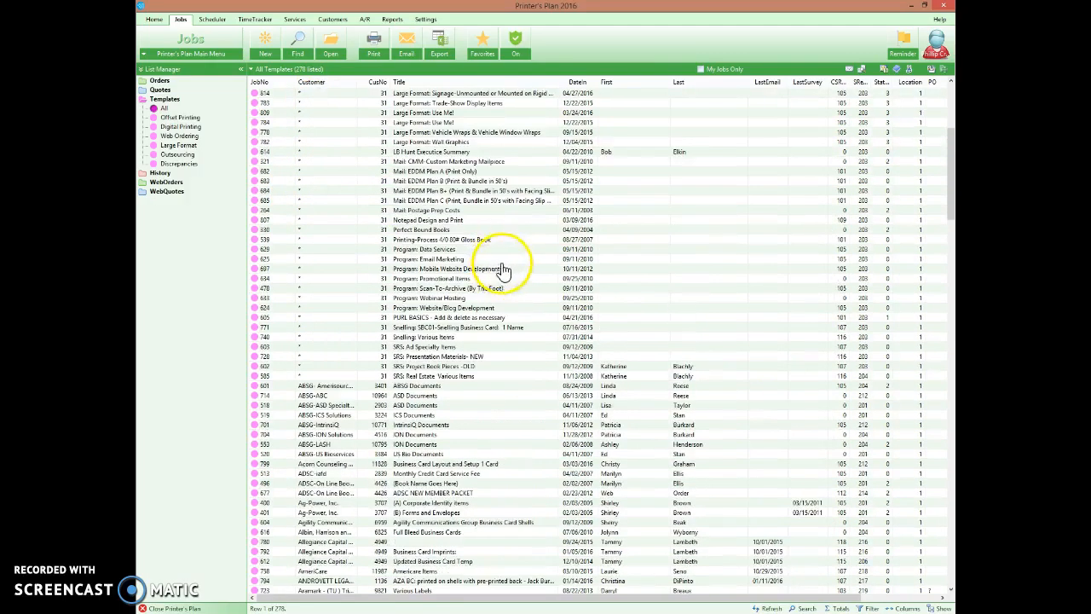
scroll(431, 107, up, 3)
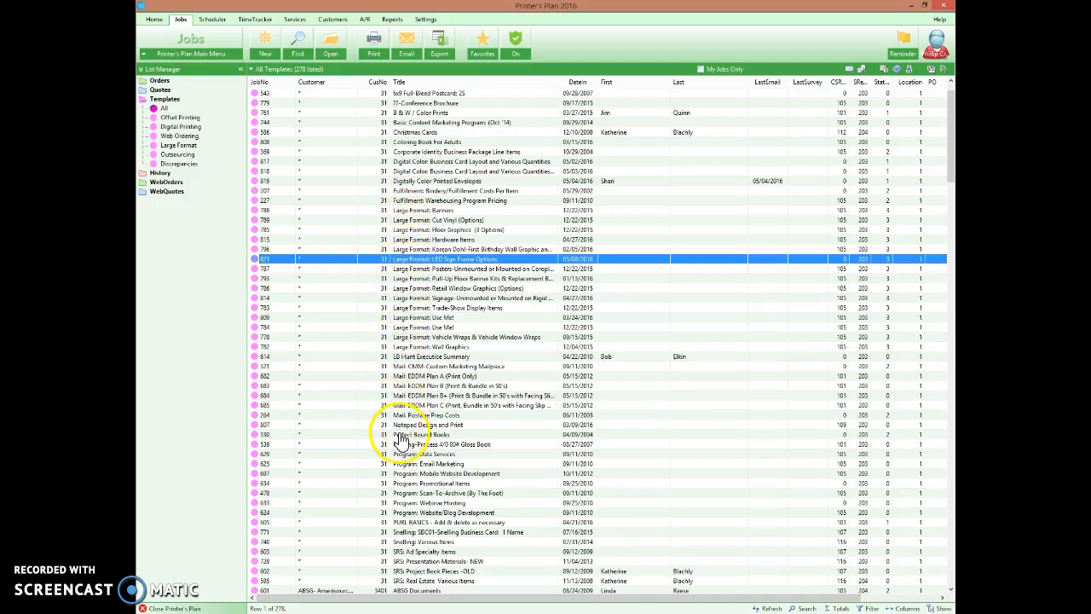
scroll(401, 439, down, 2)
scroll(399, 439, down, 4)
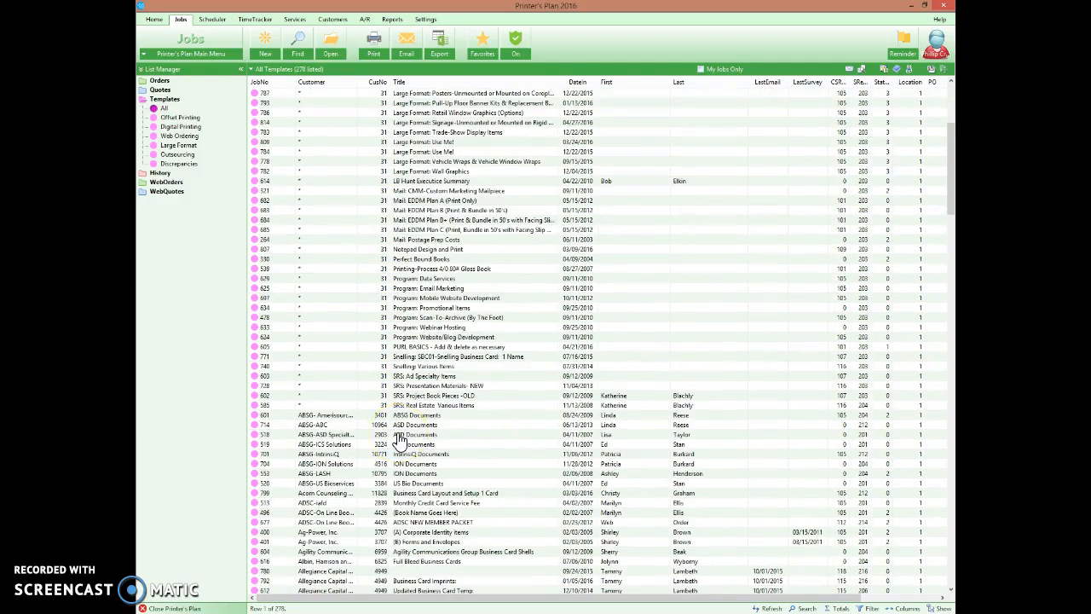
scroll(399, 439, down, 3)
scroll(401, 439, down, 6)
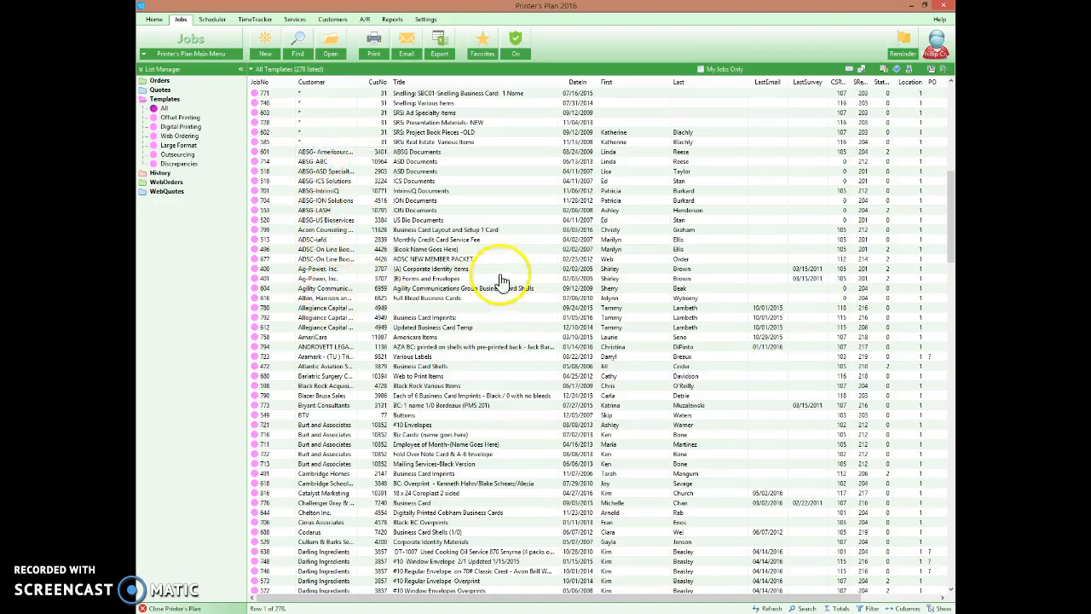
scroll(392, 252, up, 5)
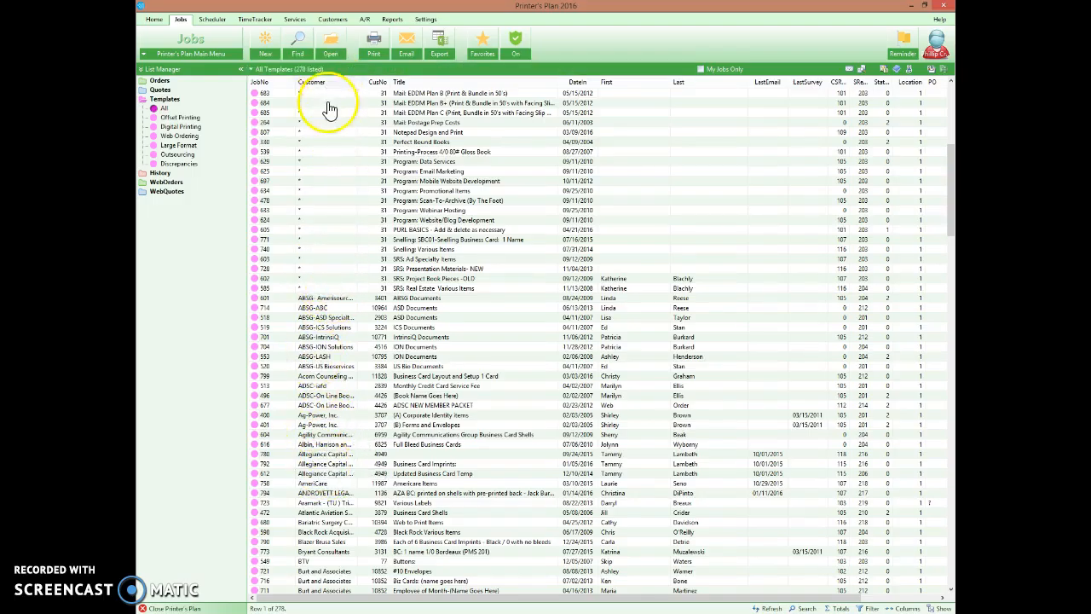
- List the quotes received today and open the Sir Speedy quote
scroll(426, 358, up, 3)
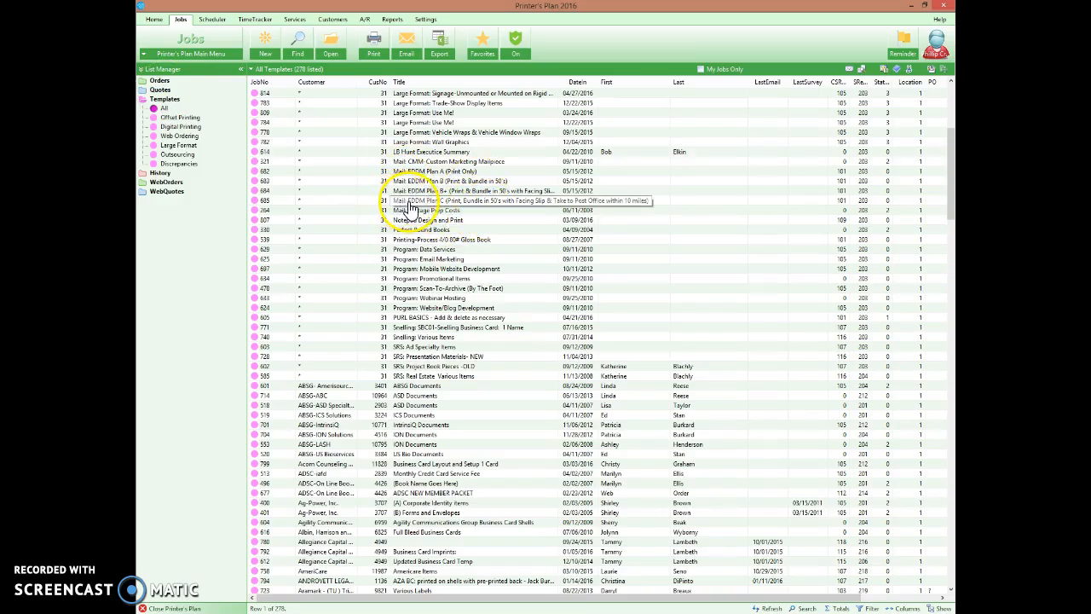
click(162, 90)
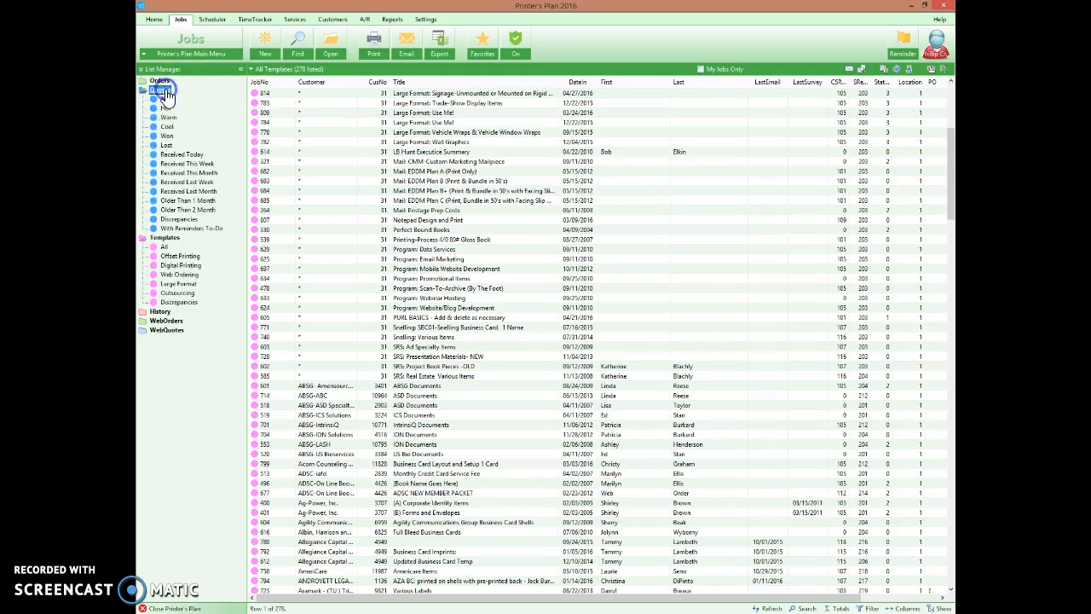
click(182, 156)
click(339, 103)
double_click(339, 103)
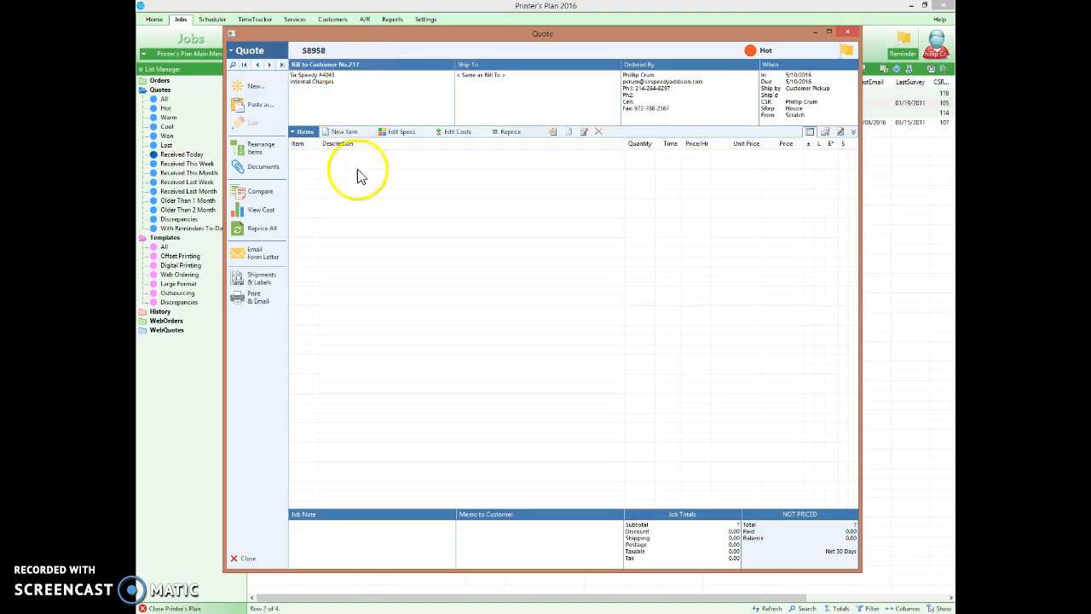
- Start adding an item to the quote and view the customer's own templates as the copy source
right_click(400, 222)
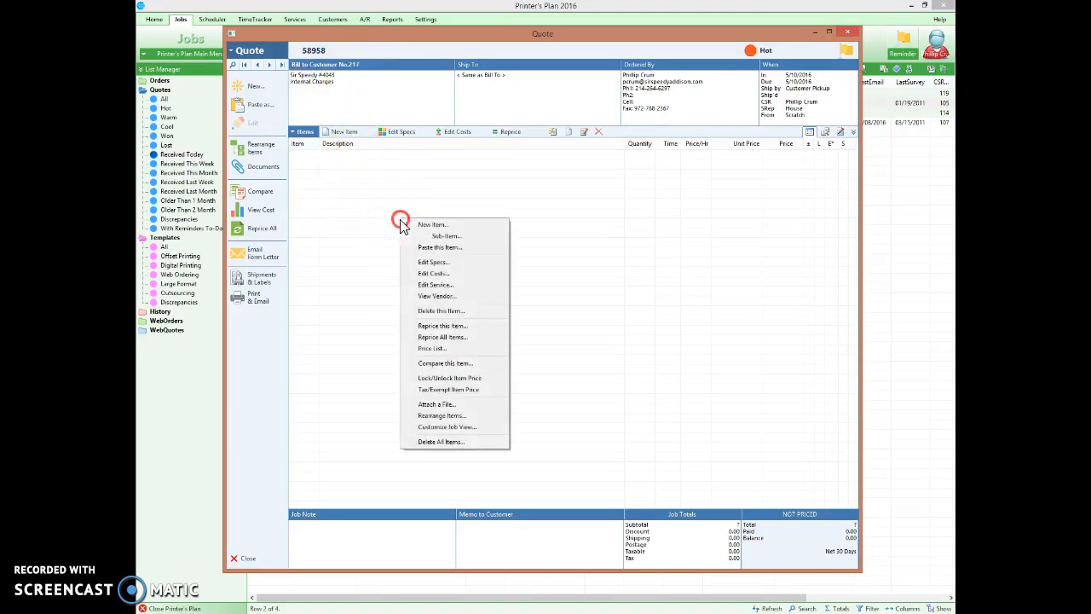
click(416, 225)
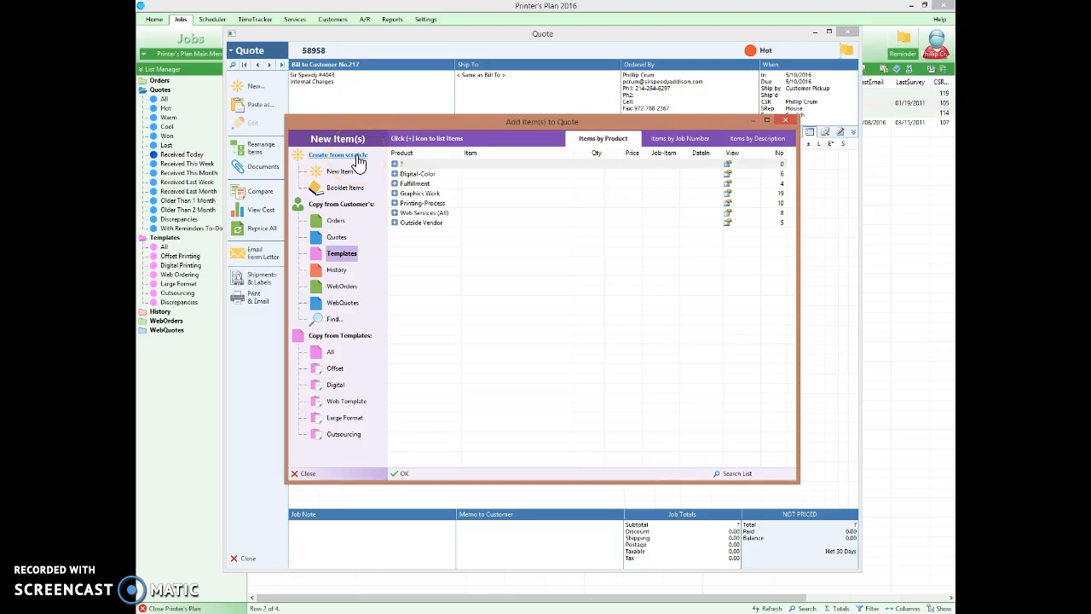
click(341, 253)
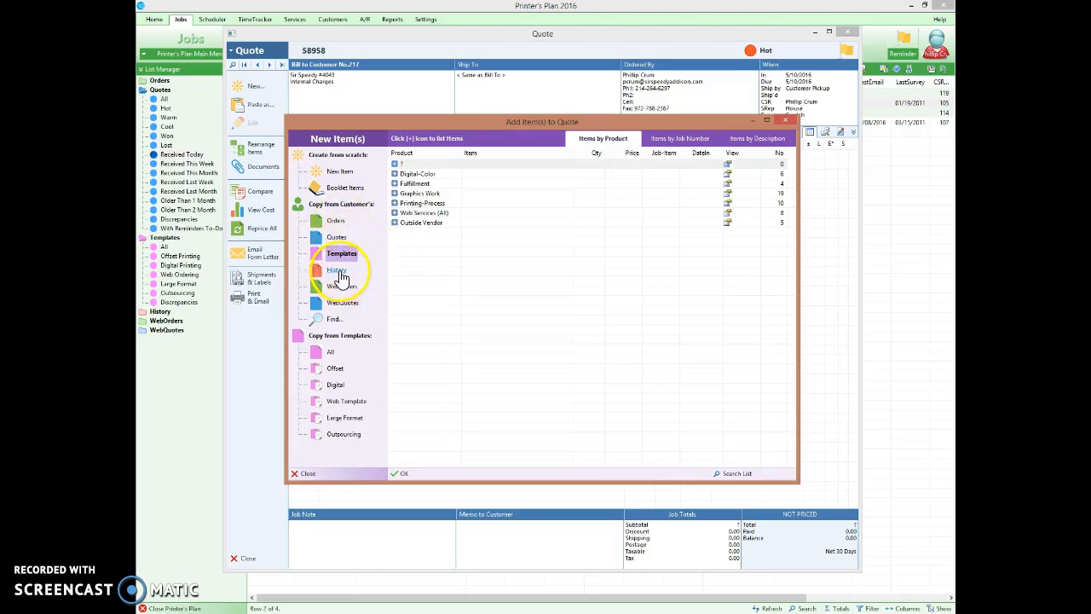
click(356, 210)
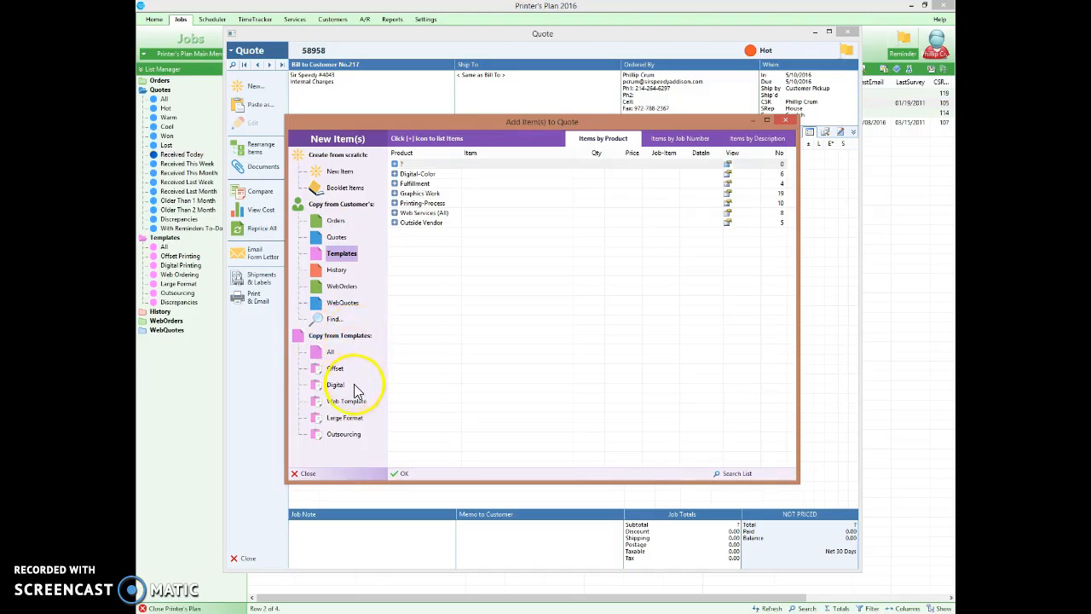
- Browse the Large Format template items grouped under Wide Format and Graphics Work, and close the selection without adding any
click(346, 418)
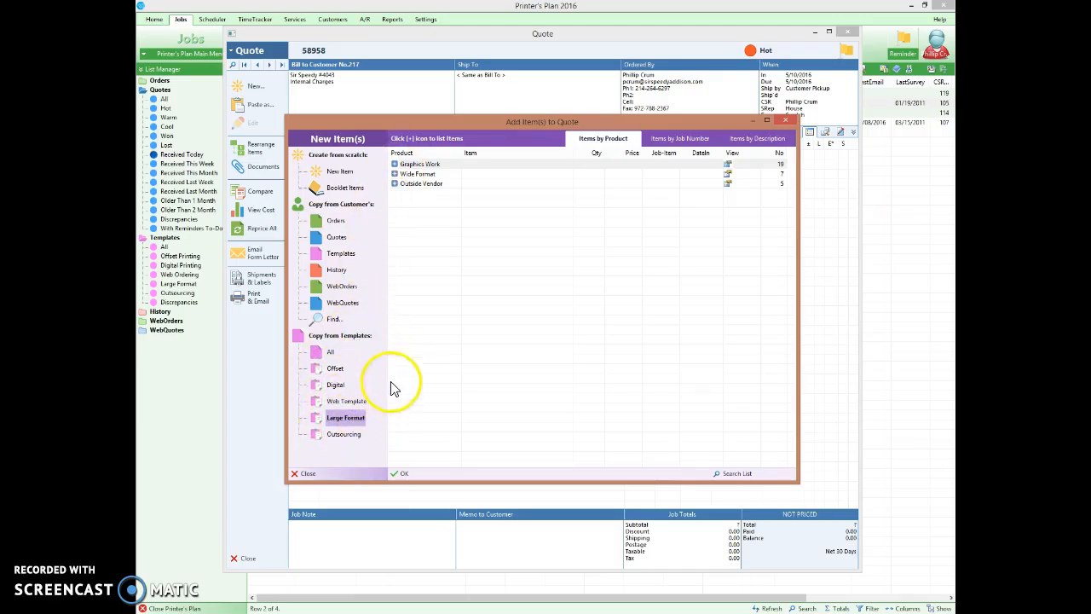
click(394, 174)
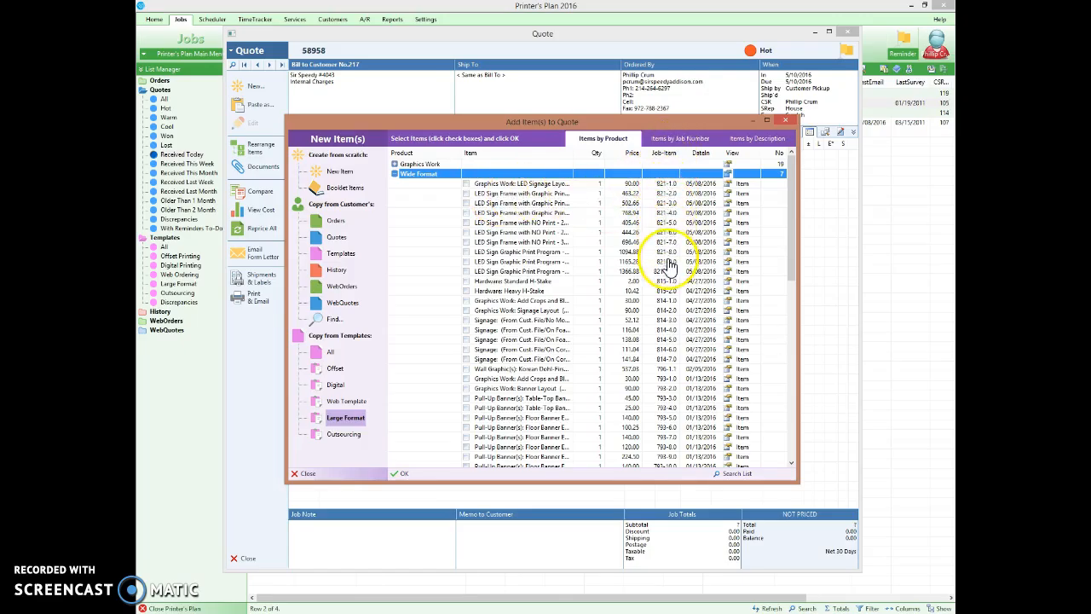
click(665, 155)
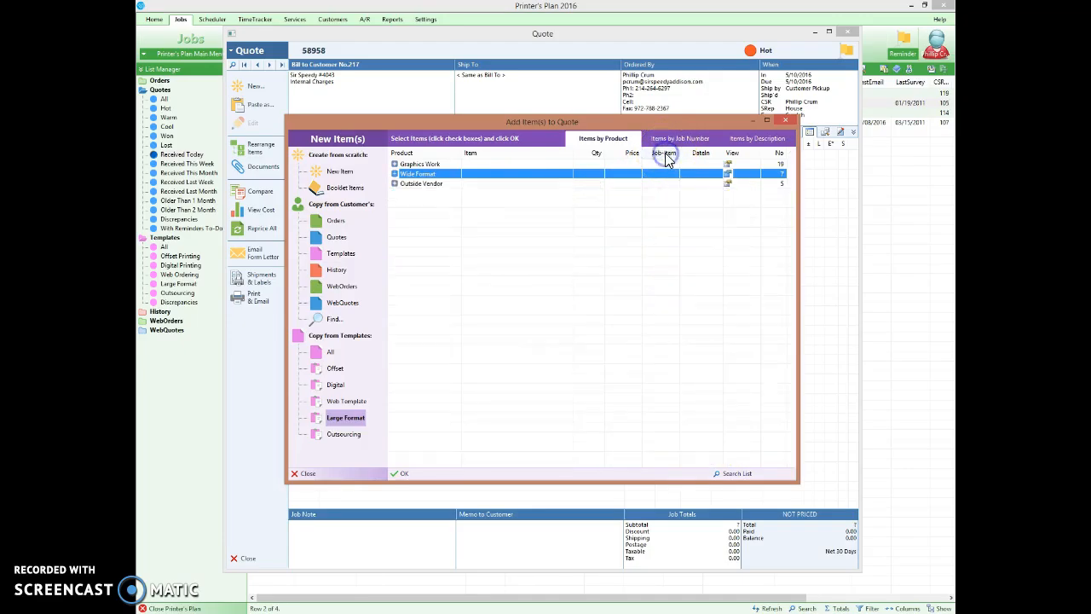
click(395, 174)
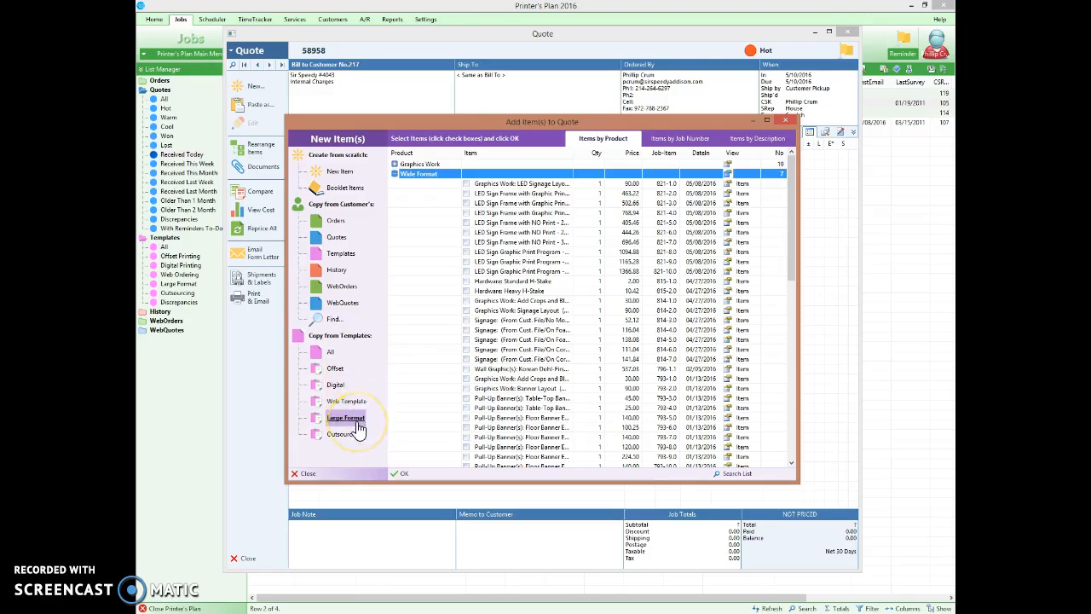
click(396, 175)
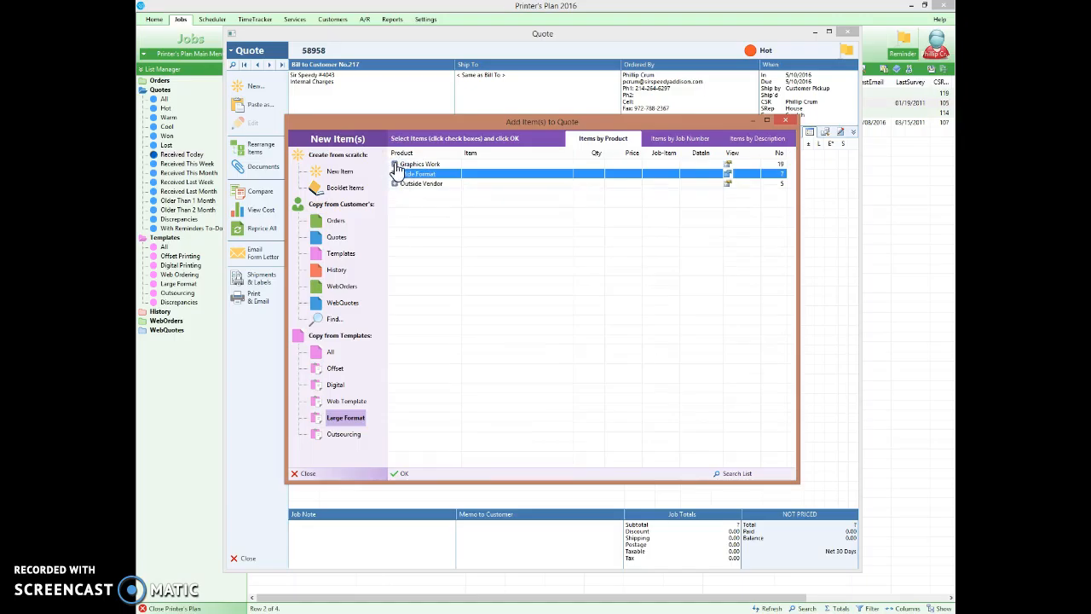
click(394, 165)
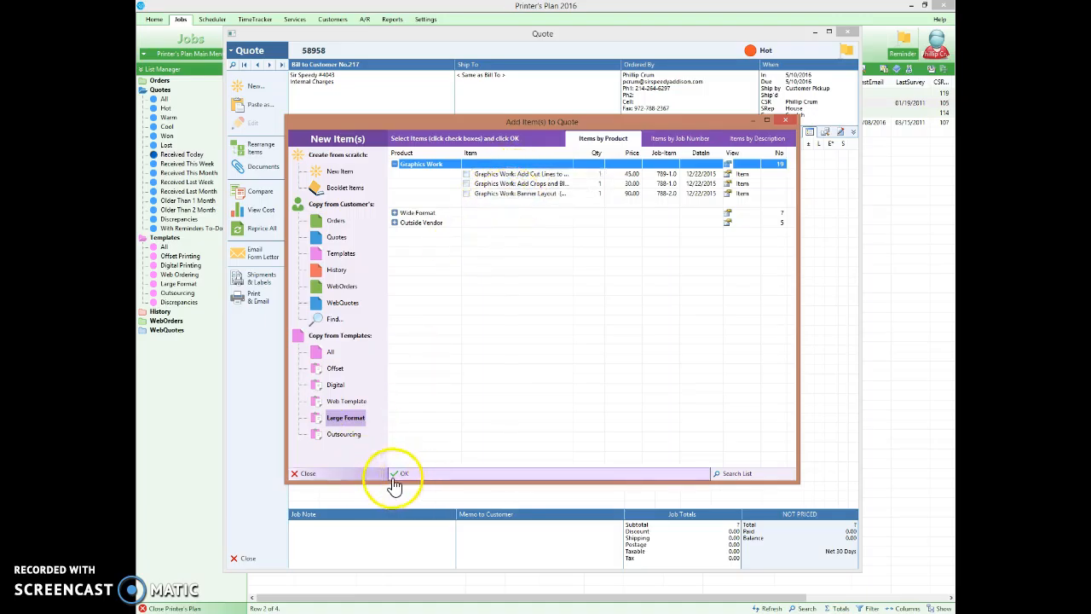
click(364, 475)
- Create a new Wide Format item from scratch in the quote, with the description hghjgj
right_click(416, 183)
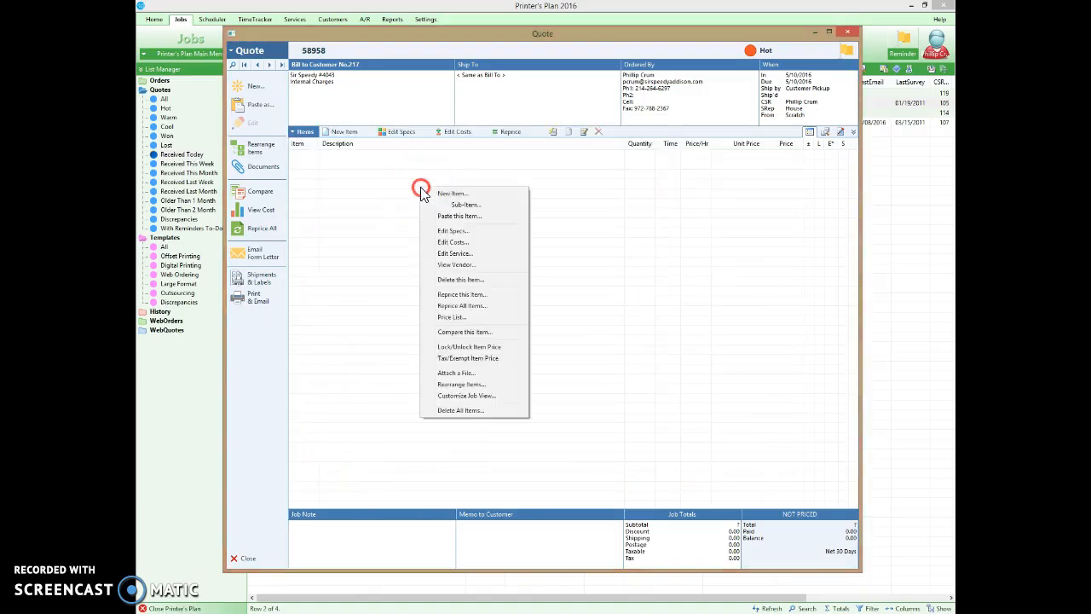
click(443, 192)
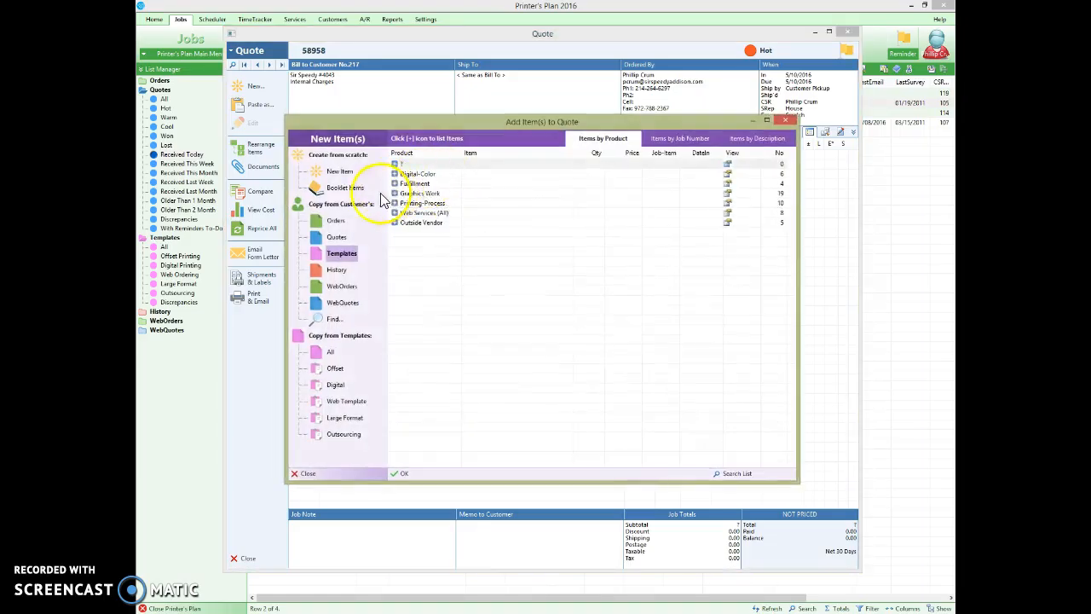
click(341, 173)
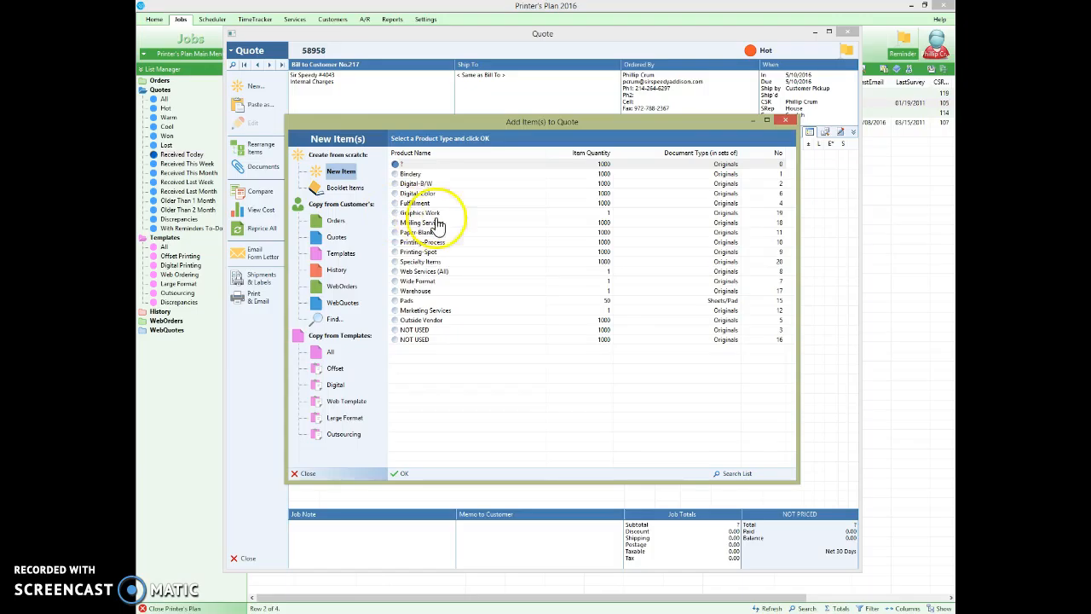
click(395, 280)
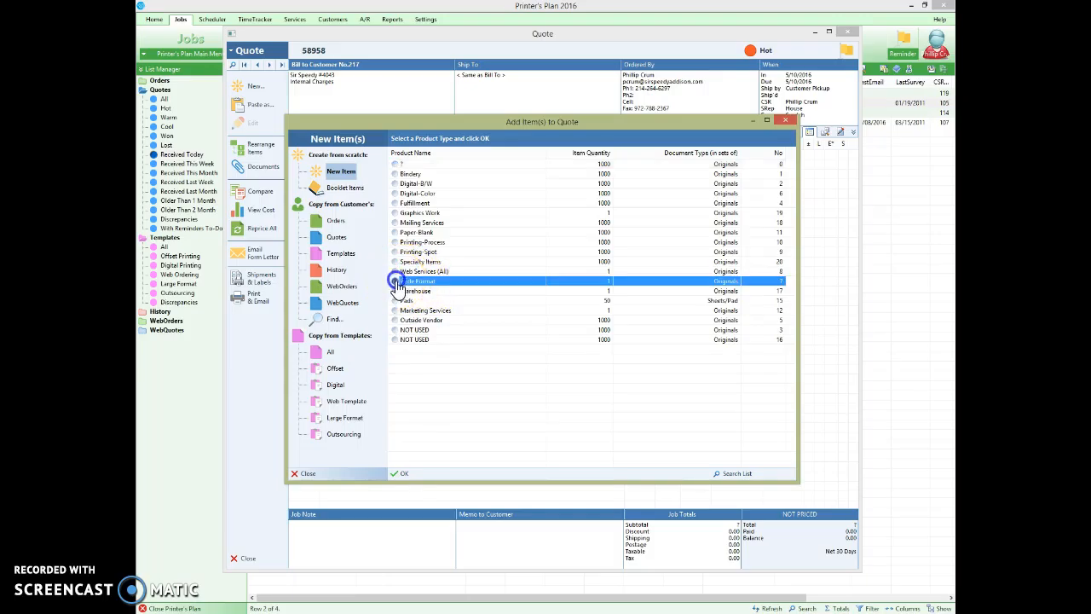
click(437, 475)
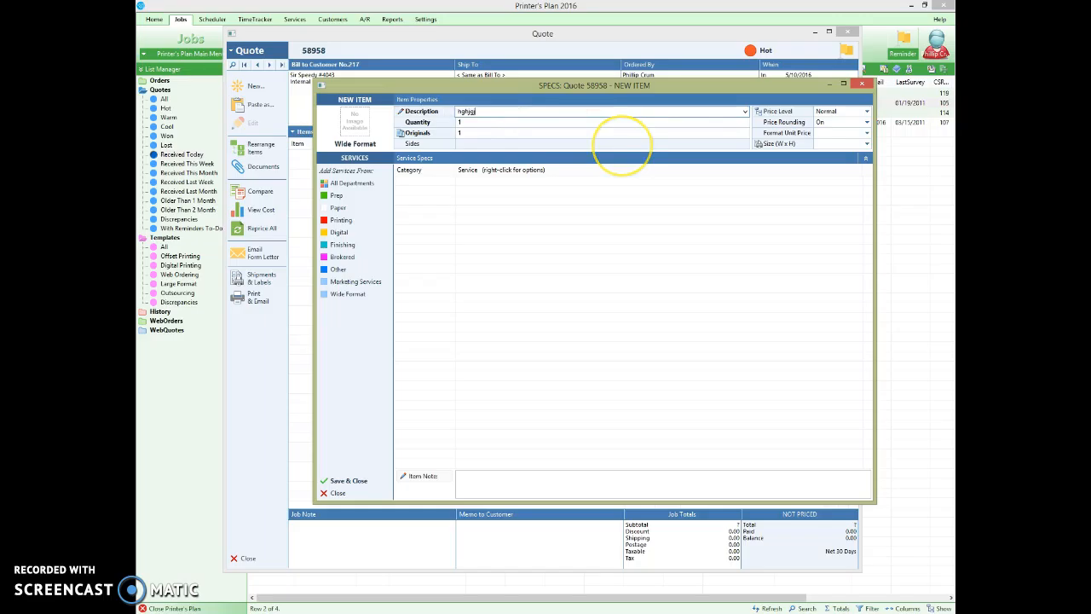
- Add the Typeset By Hour graphics service from the Prep department to the new item, save it and close the quote
click(338, 195)
click(356, 194)
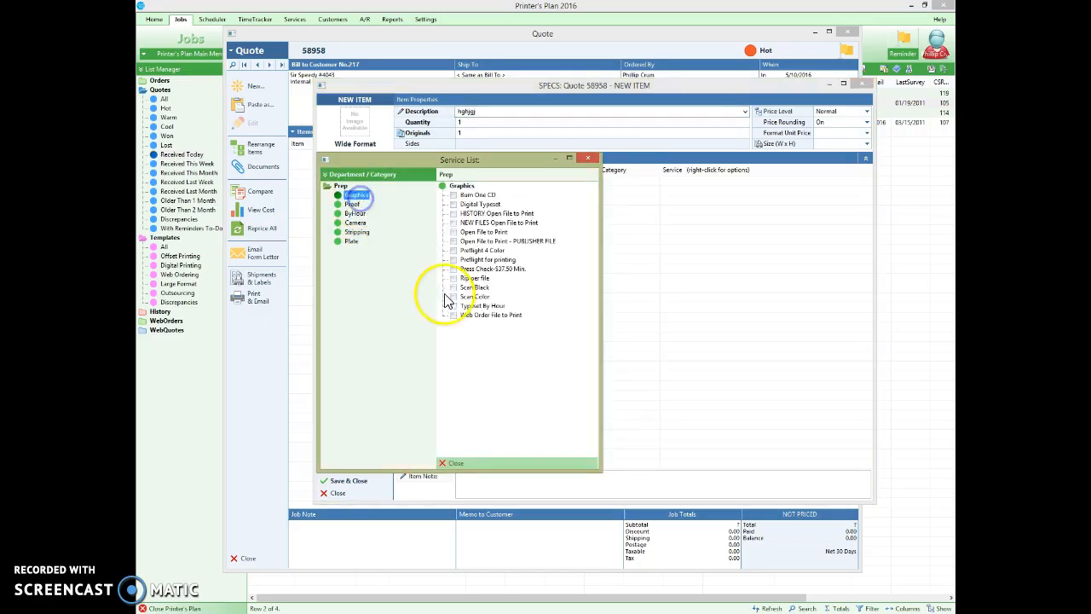
click(454, 306)
click(499, 463)
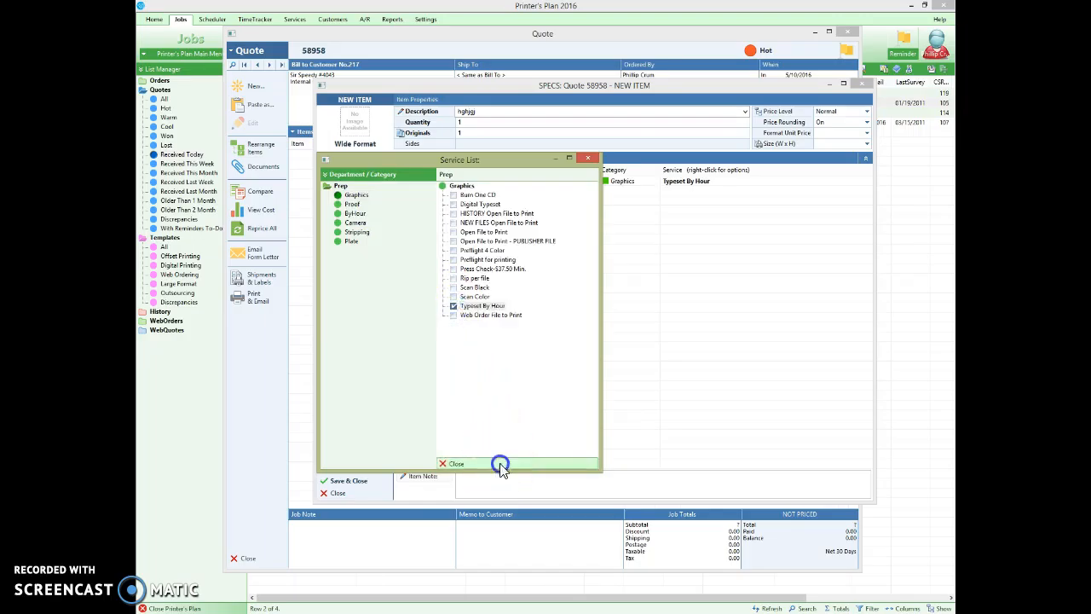
click(377, 484)
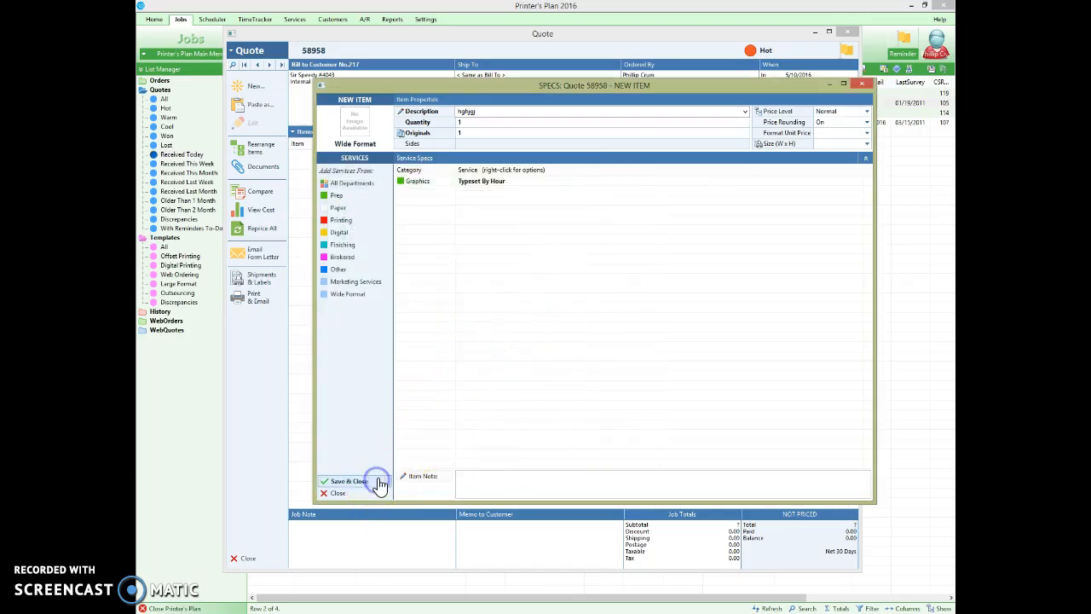
key(Return)
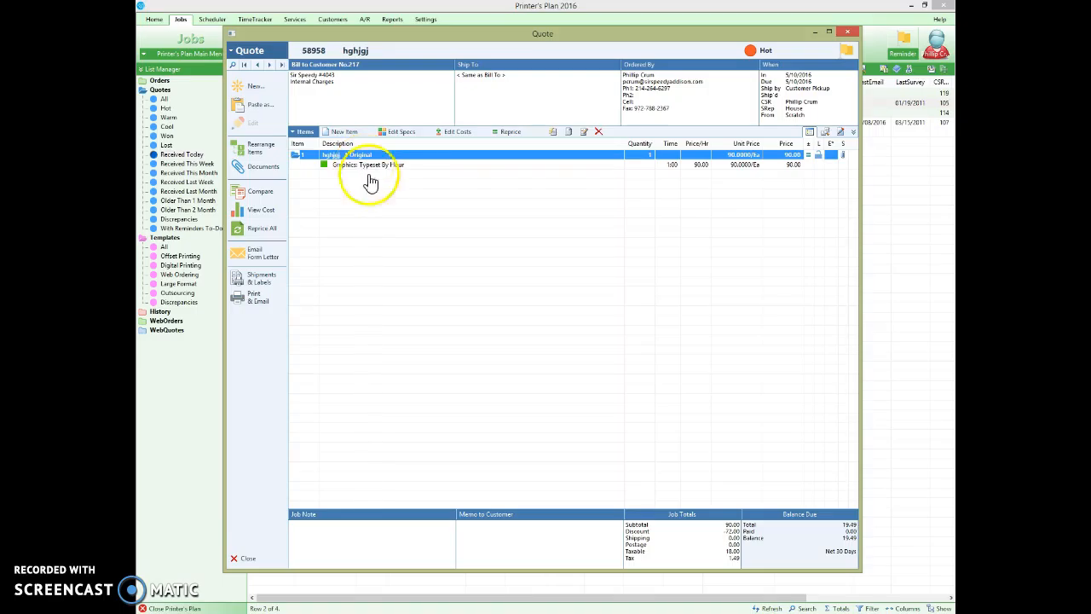
click(270, 561)
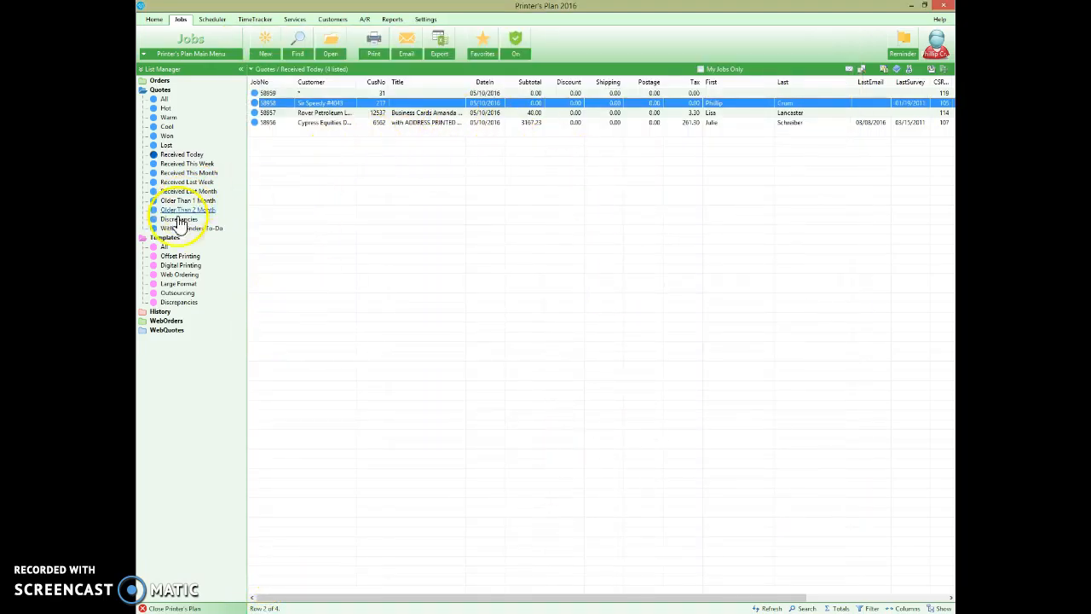
- Check the Large Format template list and reopen today's Sir Speedy quote
click(178, 284)
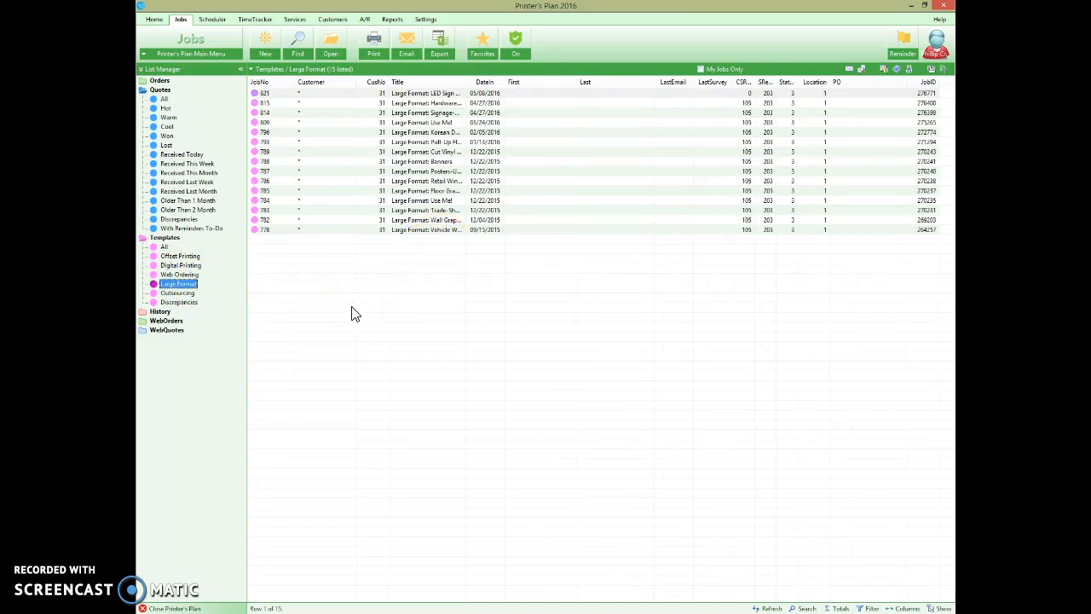
click(193, 155)
click(418, 102)
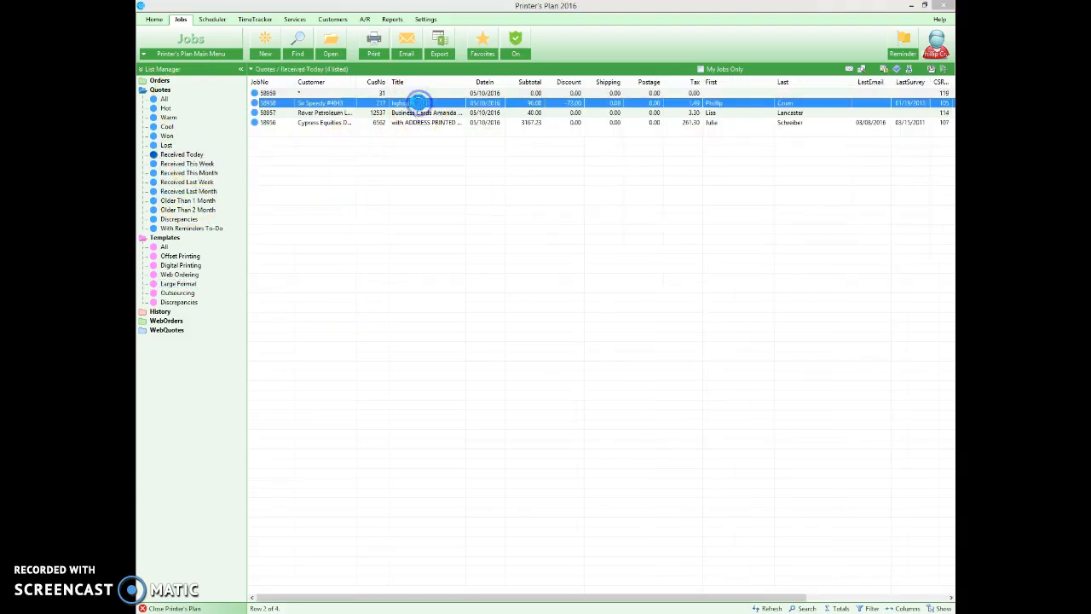
double_click(418, 103)
- Start adding another item to the quote, with the Large Format templates as the copy source
right_click(397, 195)
click(409, 203)
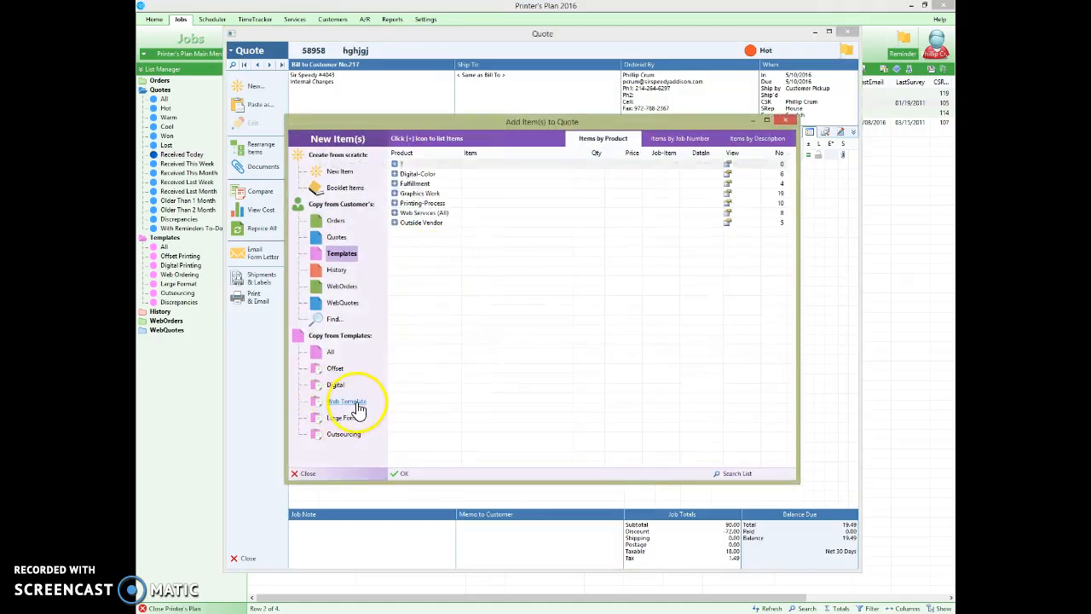
click(349, 419)
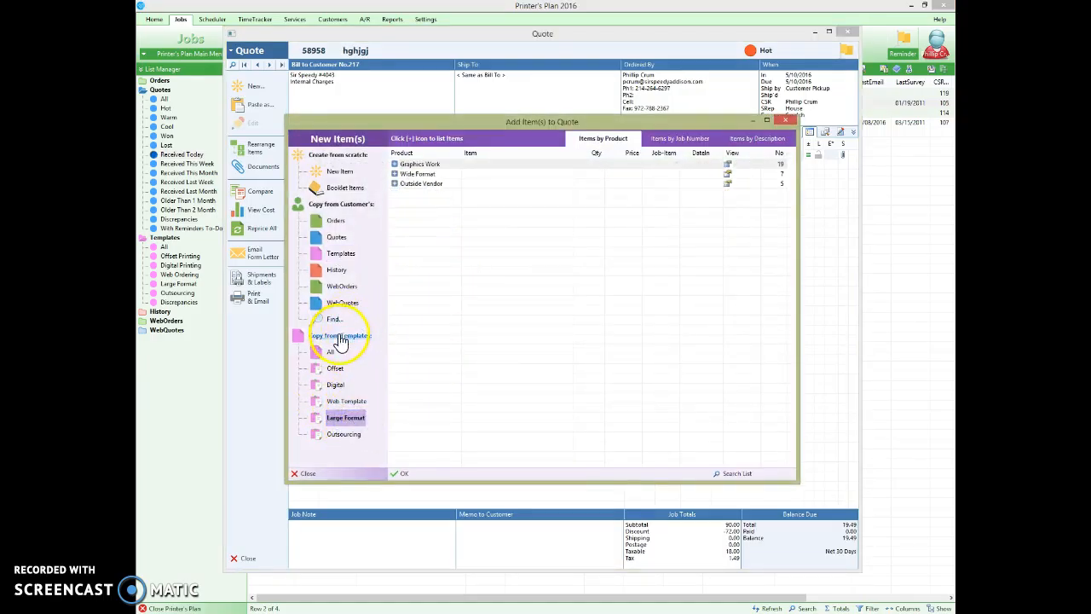
- Expand the Graphics Work, Wide Format and Outside Vendor groups and look through their template items
click(394, 164)
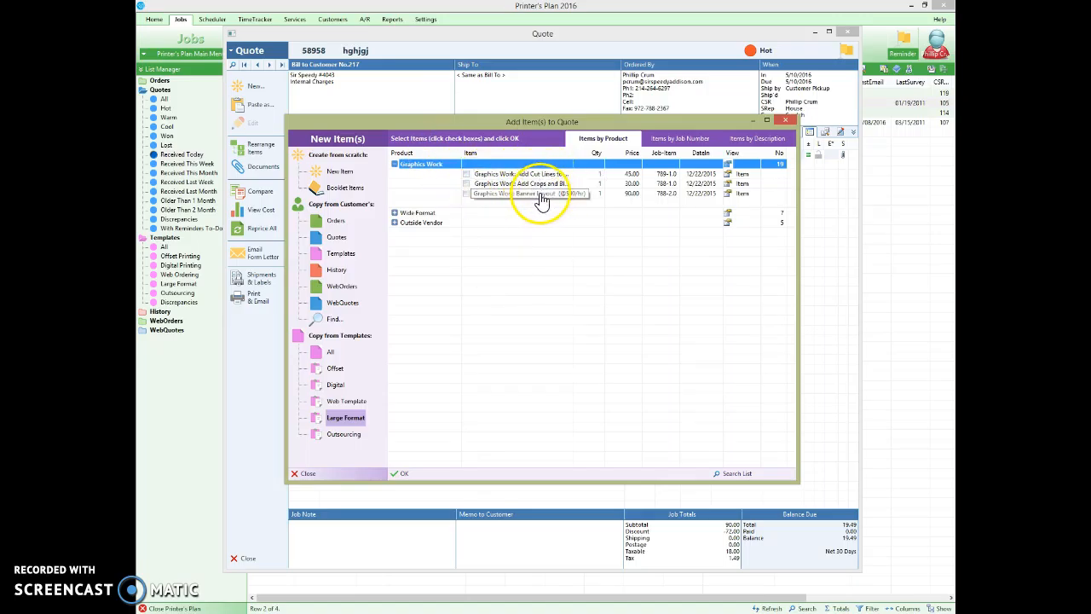
click(395, 213)
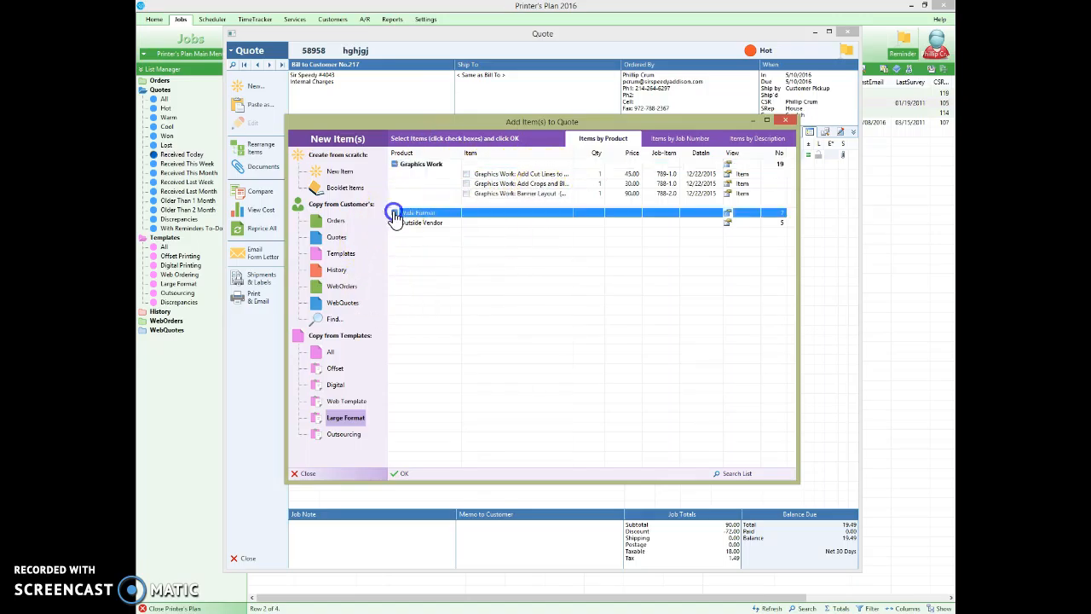
scroll(419, 288, down, 5)
scroll(563, 254, down, 5)
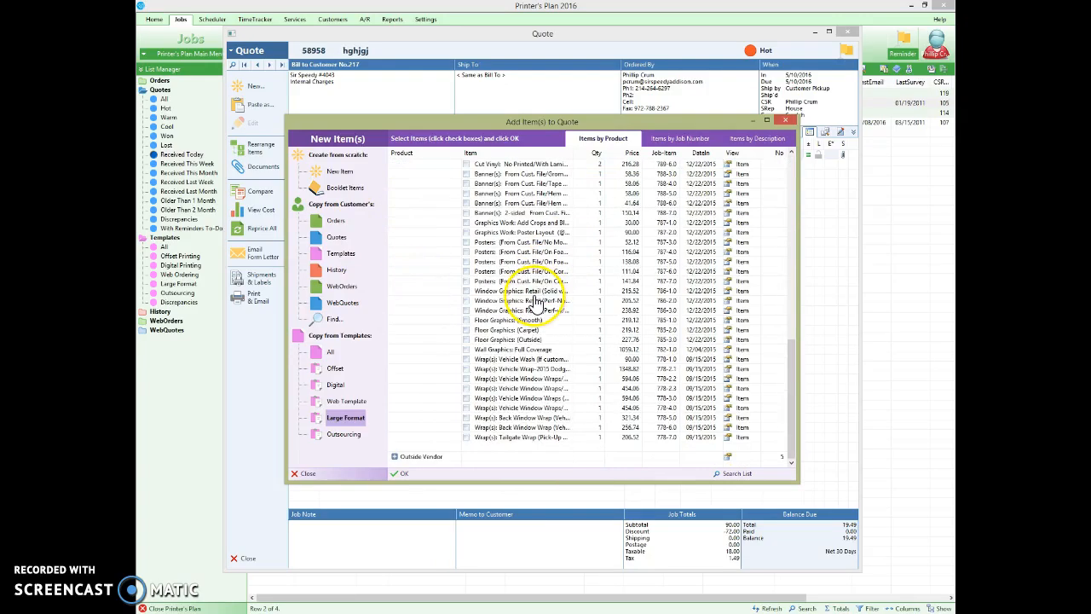
click(395, 457)
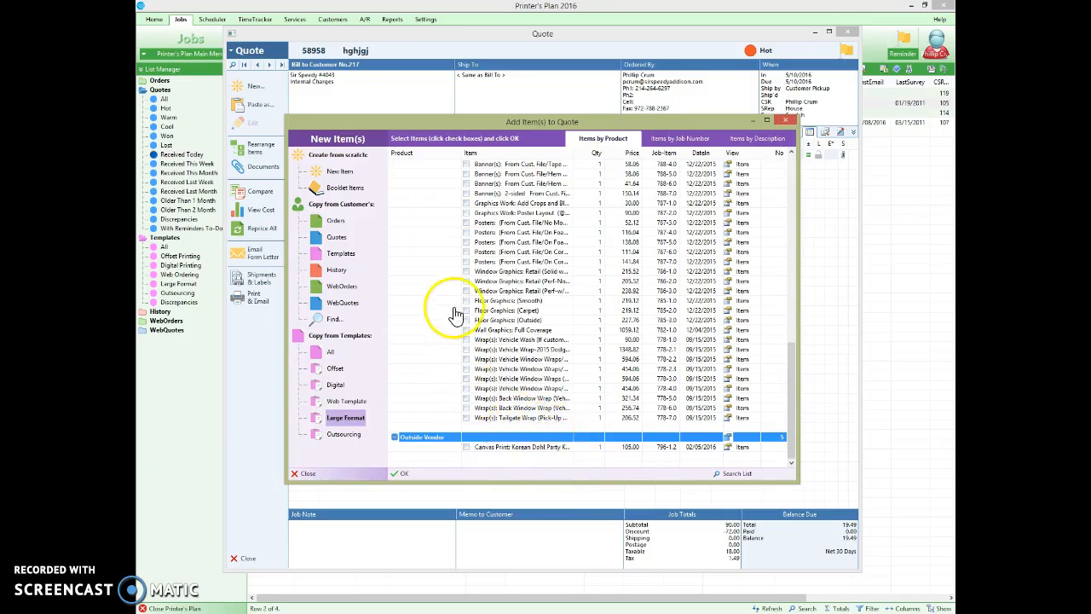
scroll(453, 309, up, 10)
scroll(453, 308, up, 1)
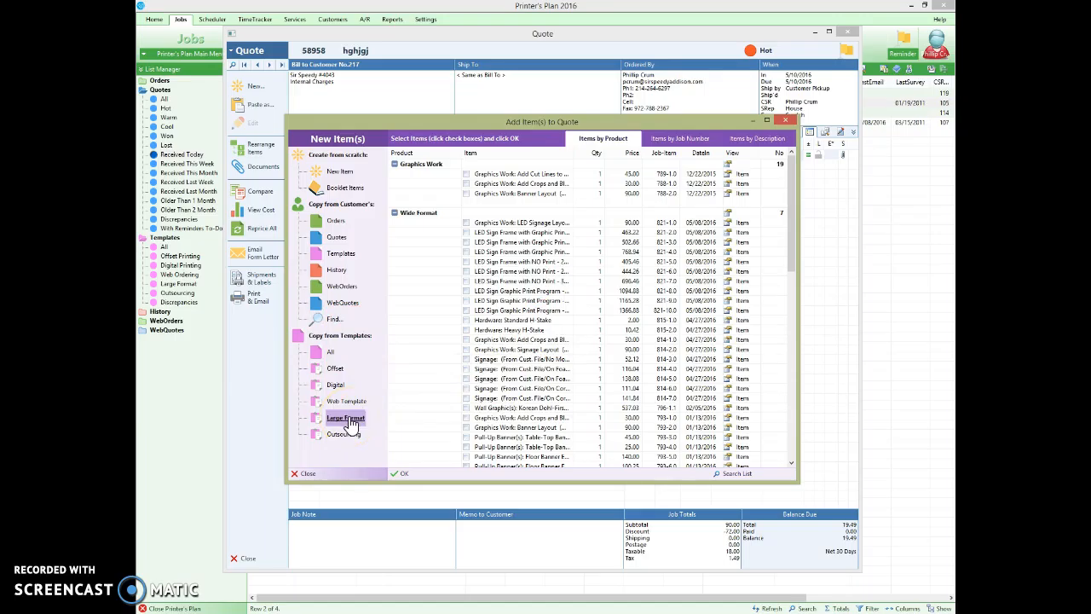
- Copy the Wide Format template items "Graphics Work: LED Signage Layout (@$90/hr)" and "LED Sign Frame with NO Print - 22"x28"" into the quote
drag(574, 152, 712, 207)
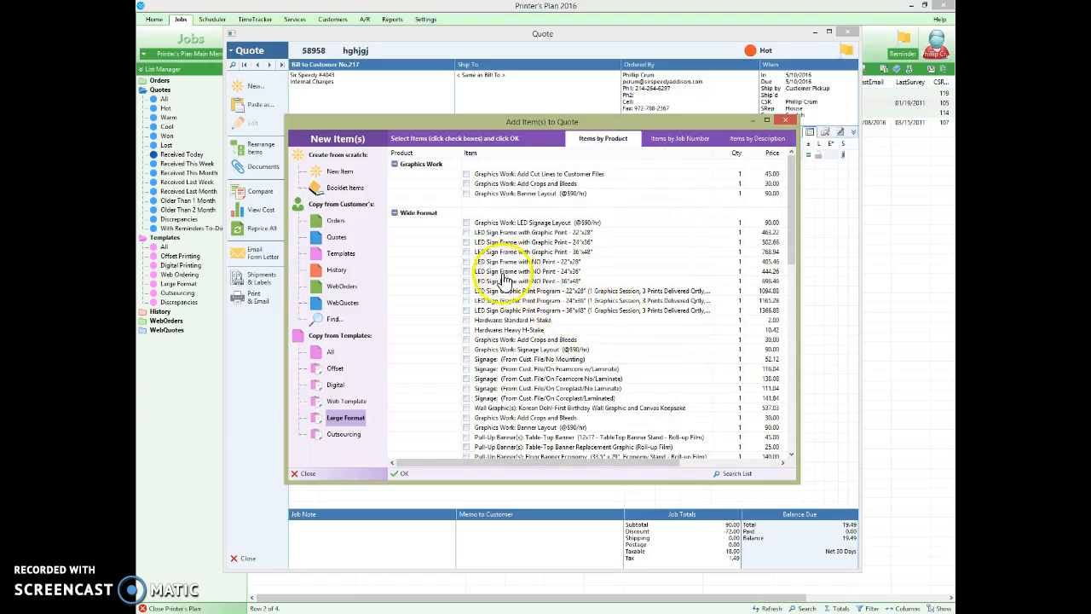
click(466, 223)
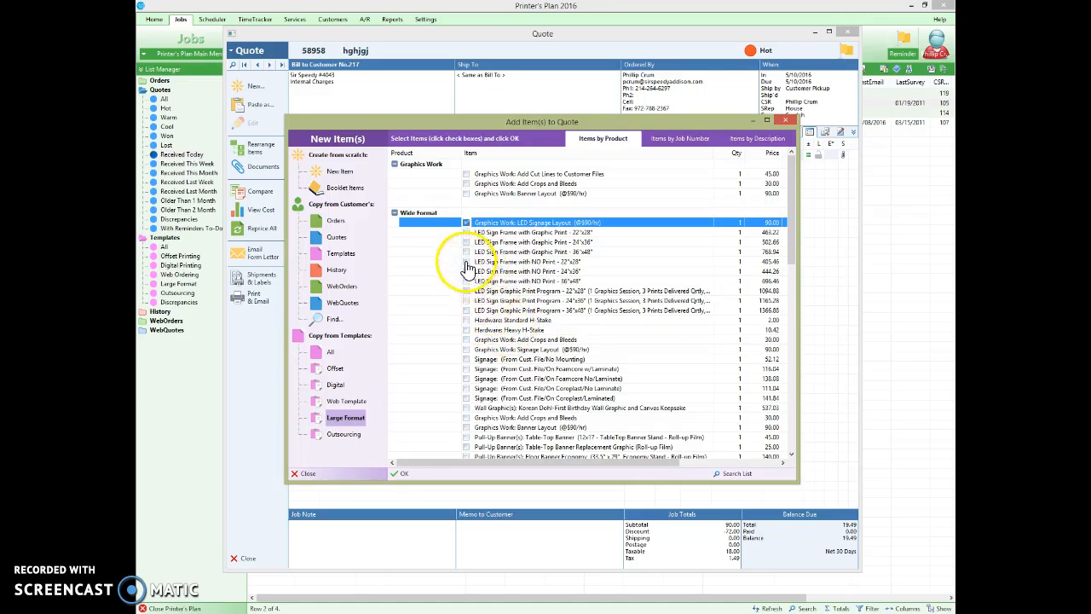
click(466, 261)
scroll(516, 383, down, 10)
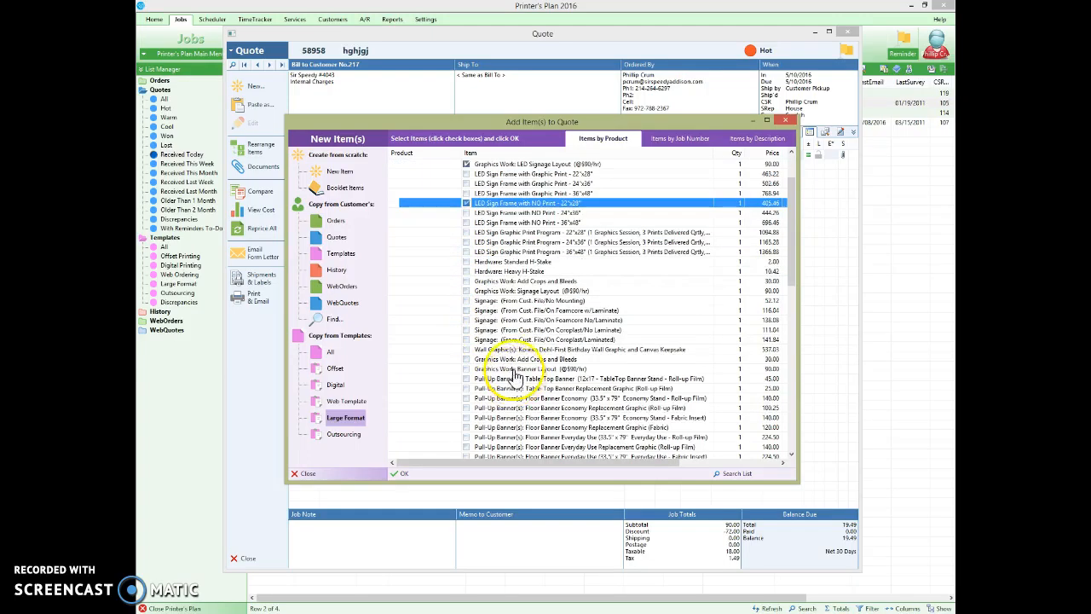
scroll(537, 394, up, 10)
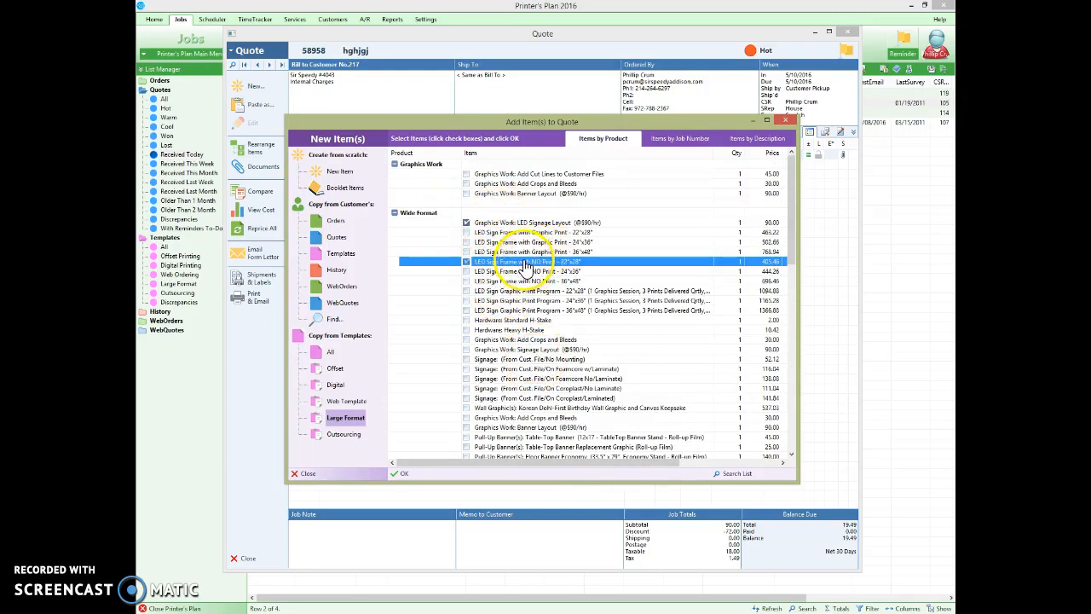
drag(525, 465, 682, 475)
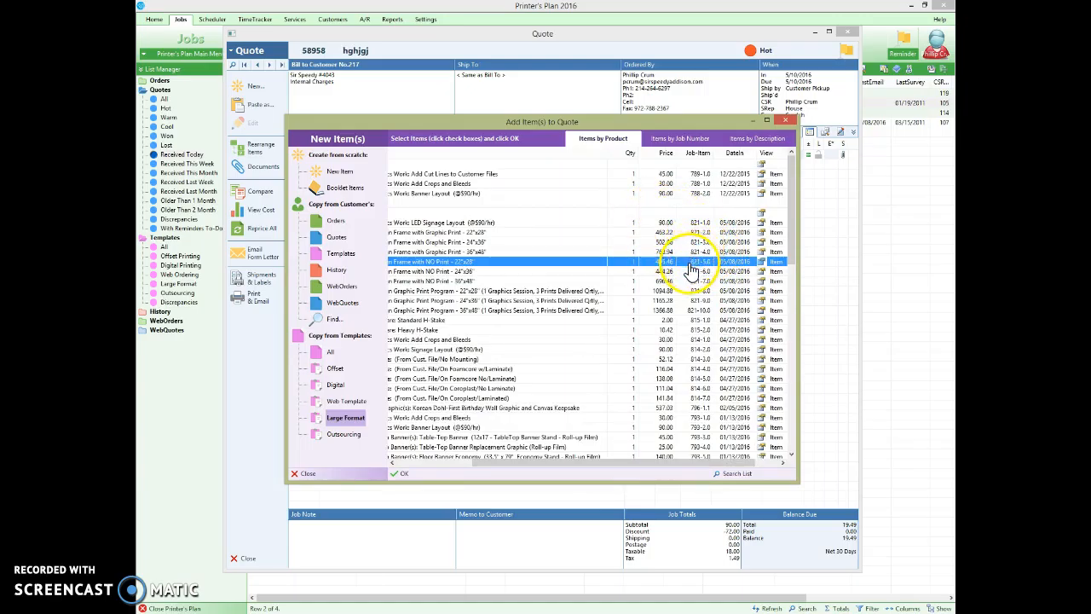
drag(611, 461, 500, 465)
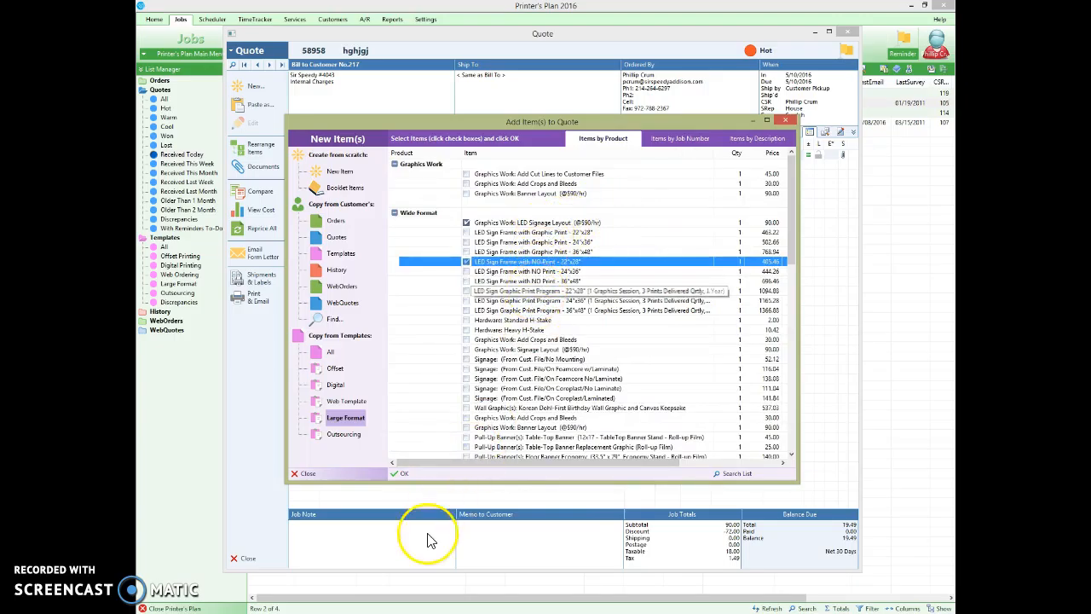
click(455, 473)
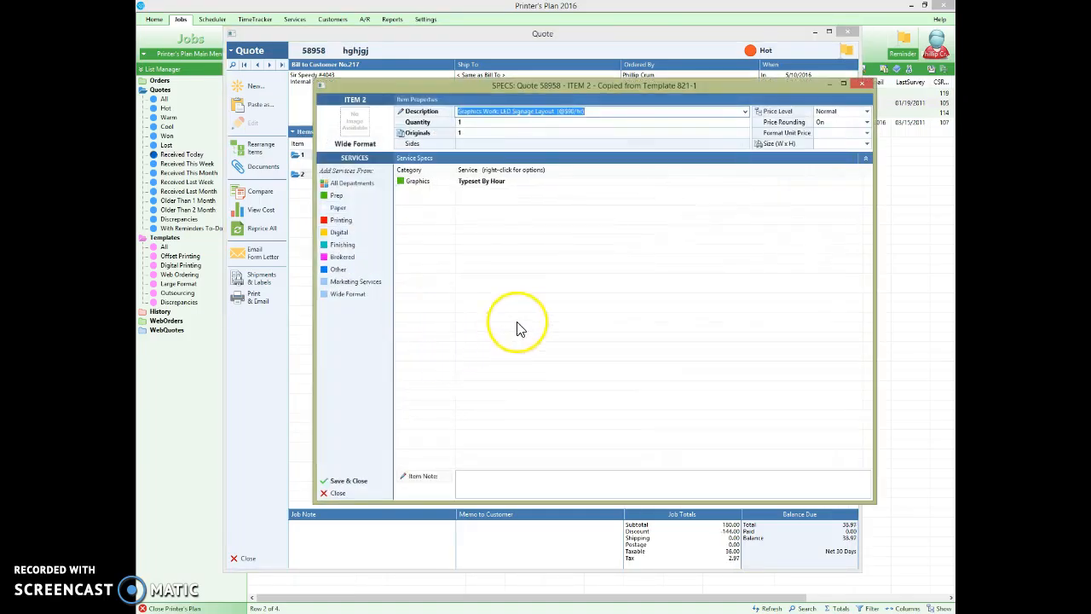
- Save the LED Signage Layout specs, enter the password to edit the price-locked LED Sign Frame item, and save its specs
click(349, 480)
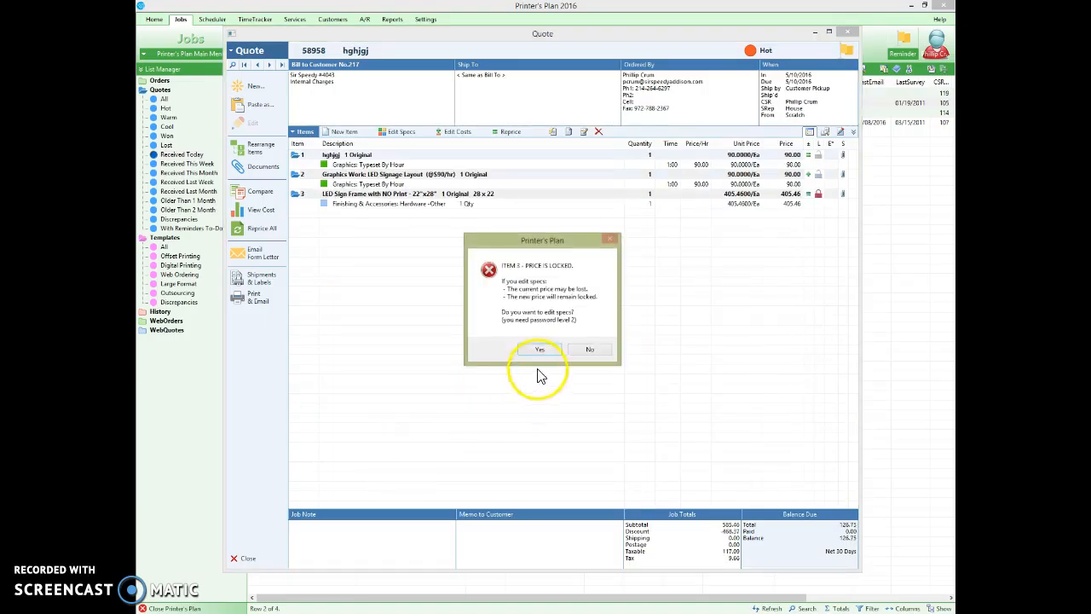
click(554, 352)
click(478, 441)
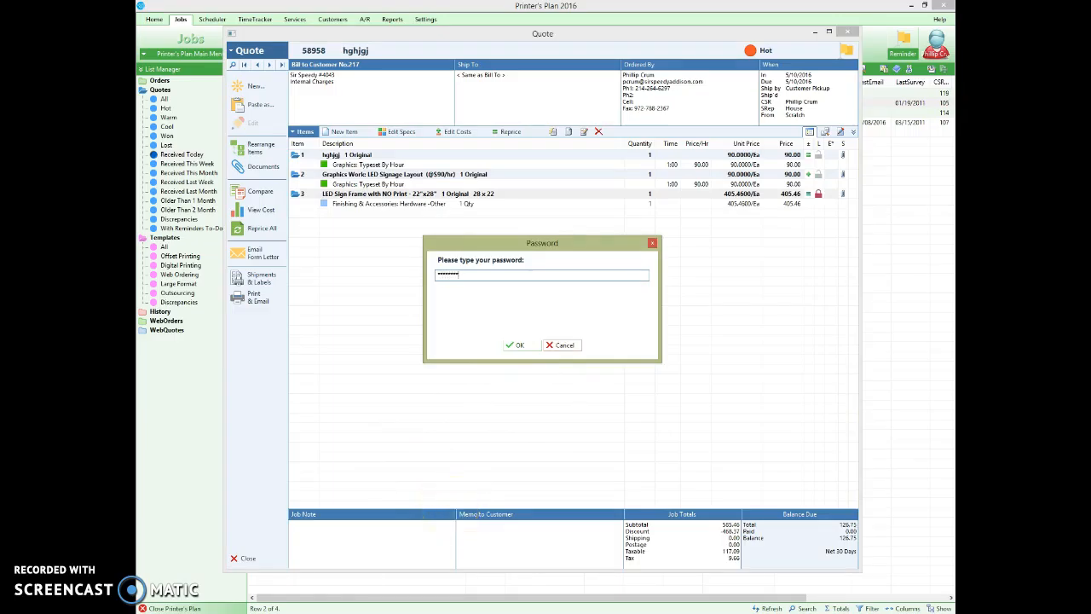
key(Return)
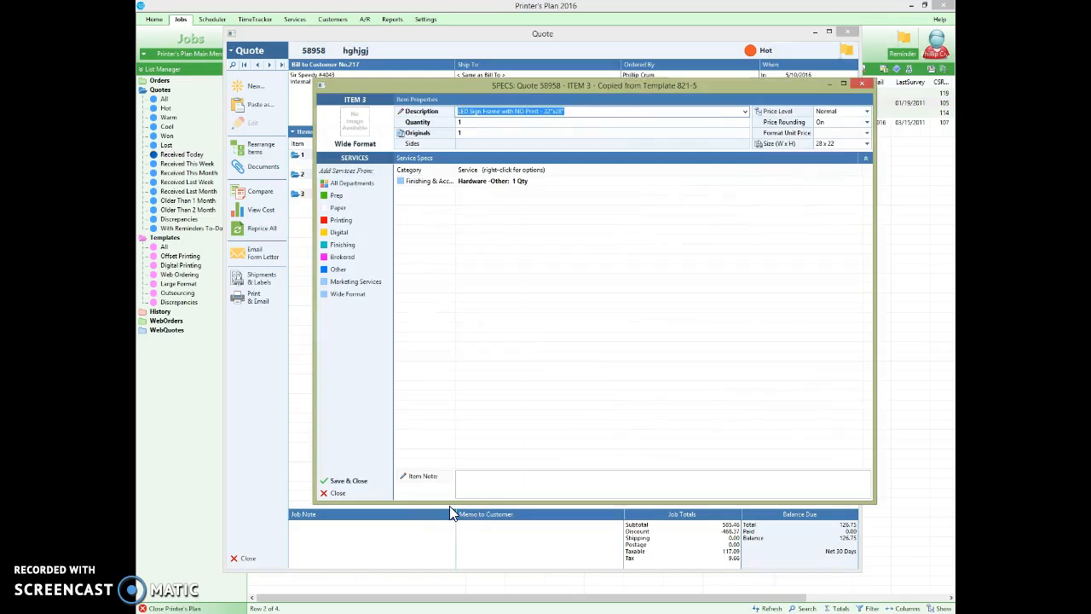
click(350, 481)
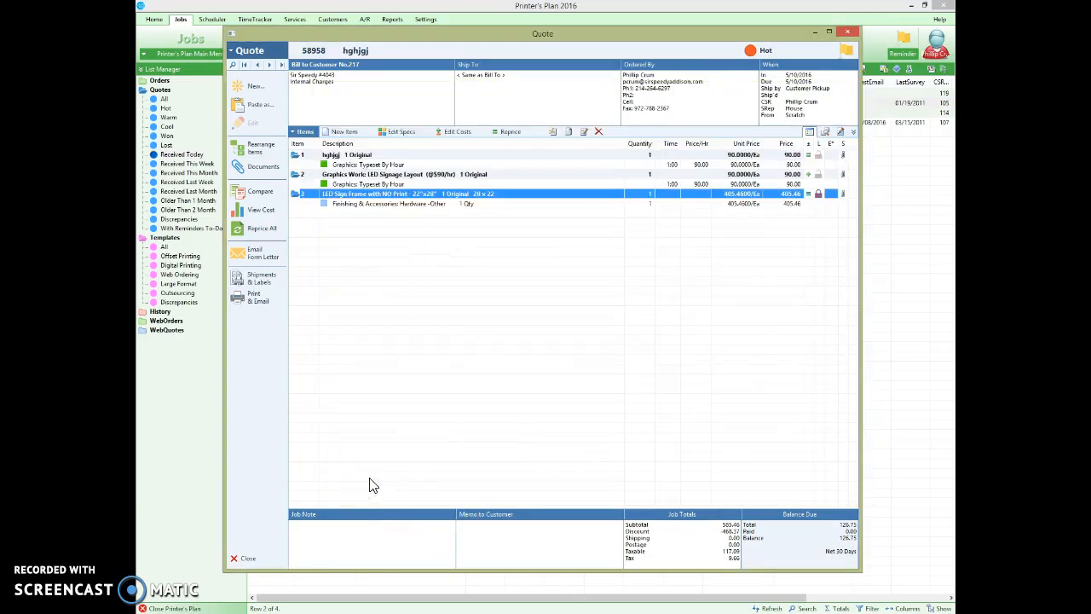
click(451, 271)
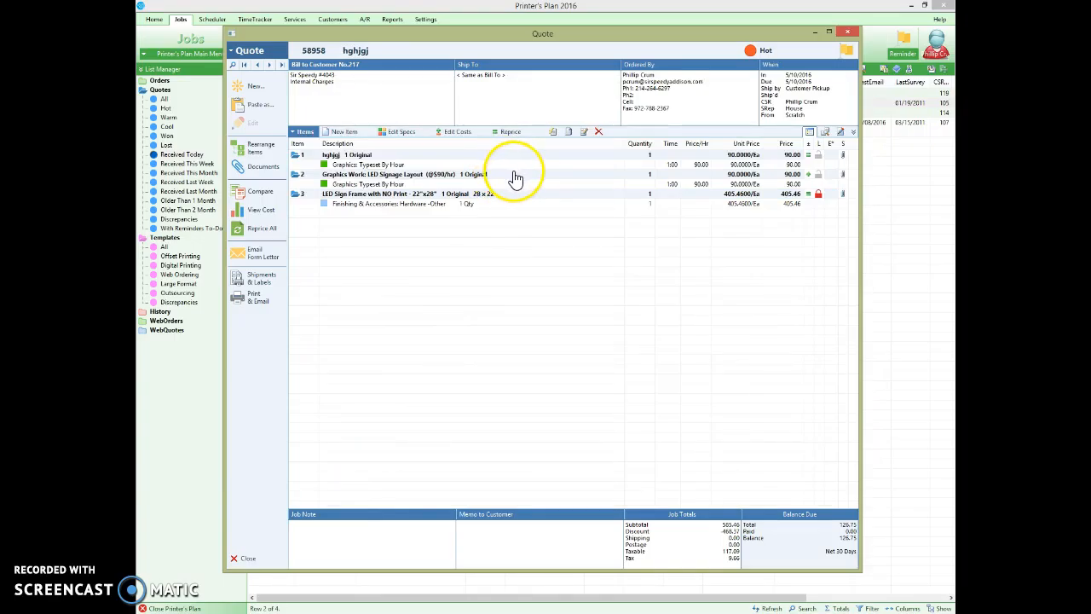
- Delete only the hghjgj item from the quote
click(486, 175)
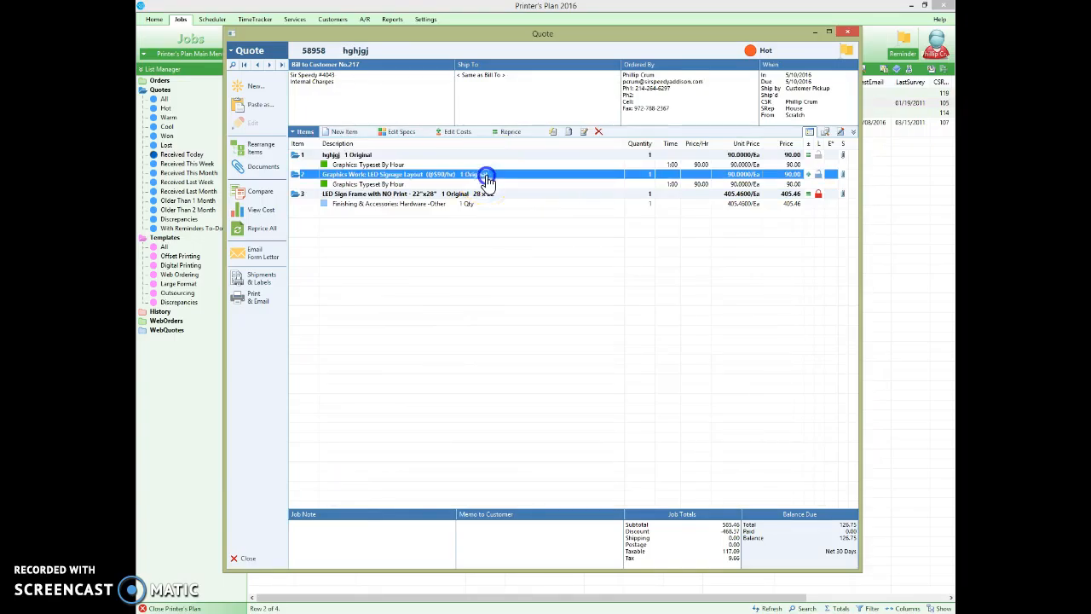
click(493, 196)
click(476, 154)
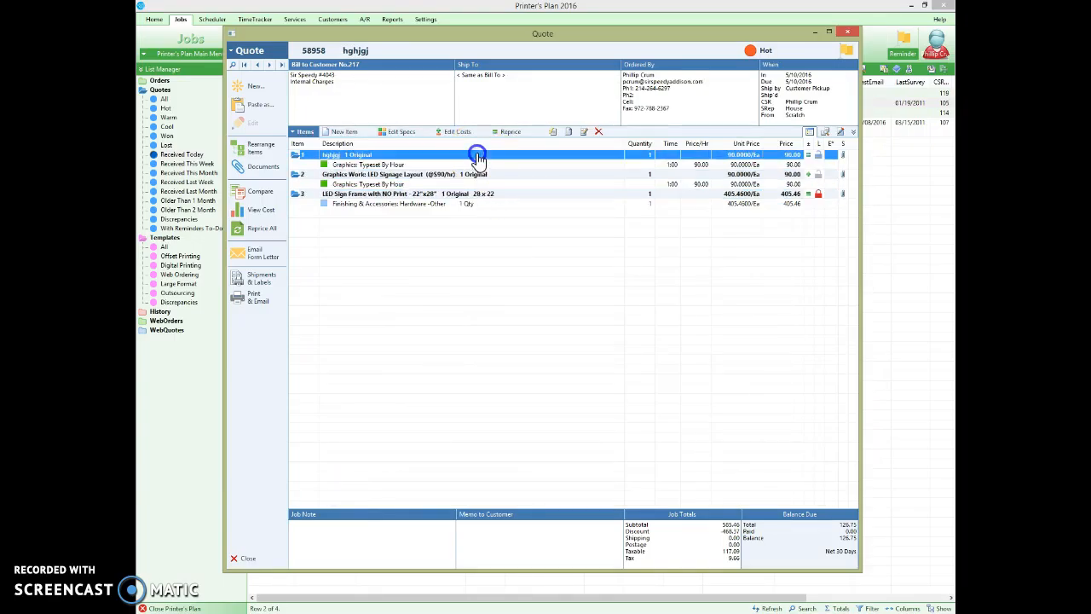
right_click(477, 154)
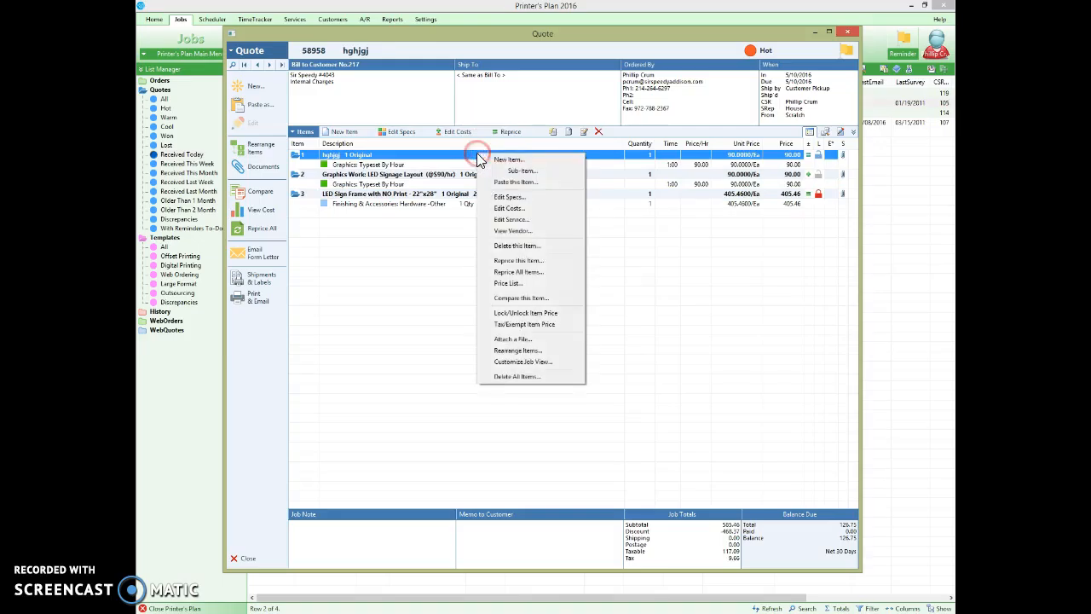
click(516, 245)
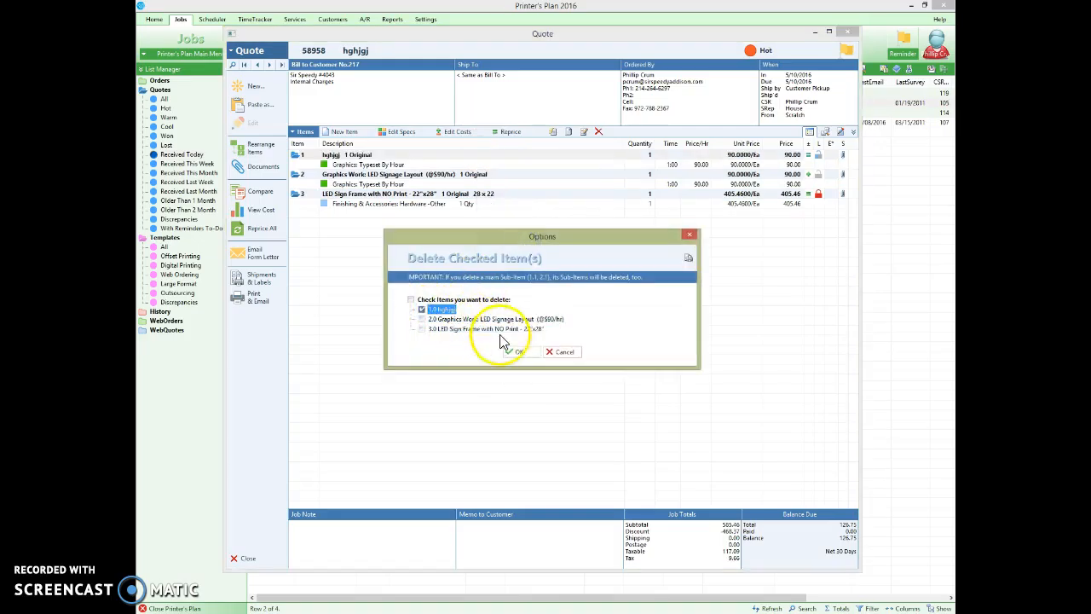
click(518, 351)
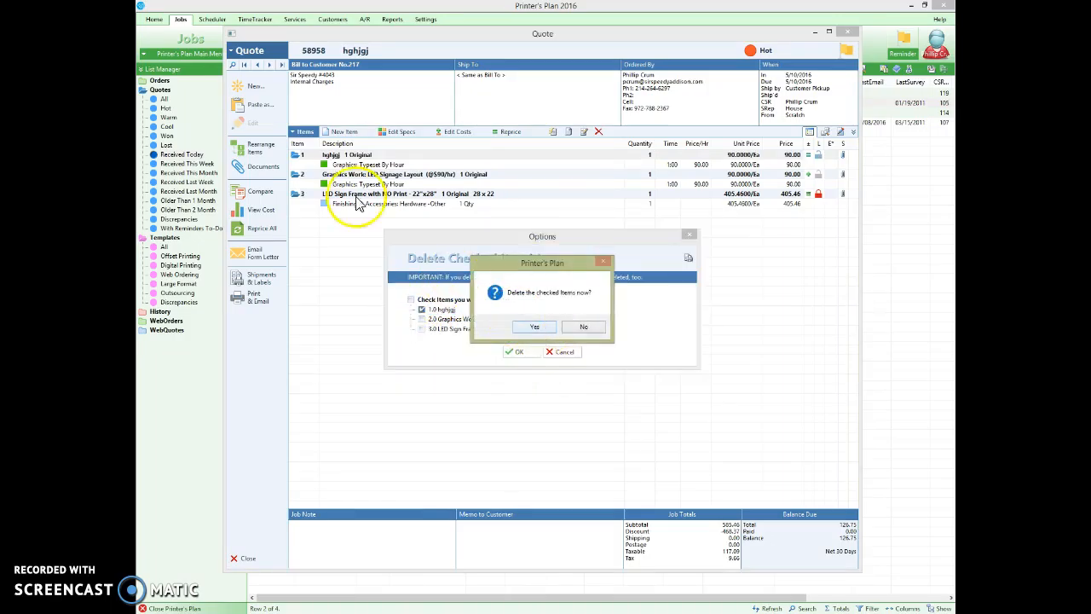
click(526, 328)
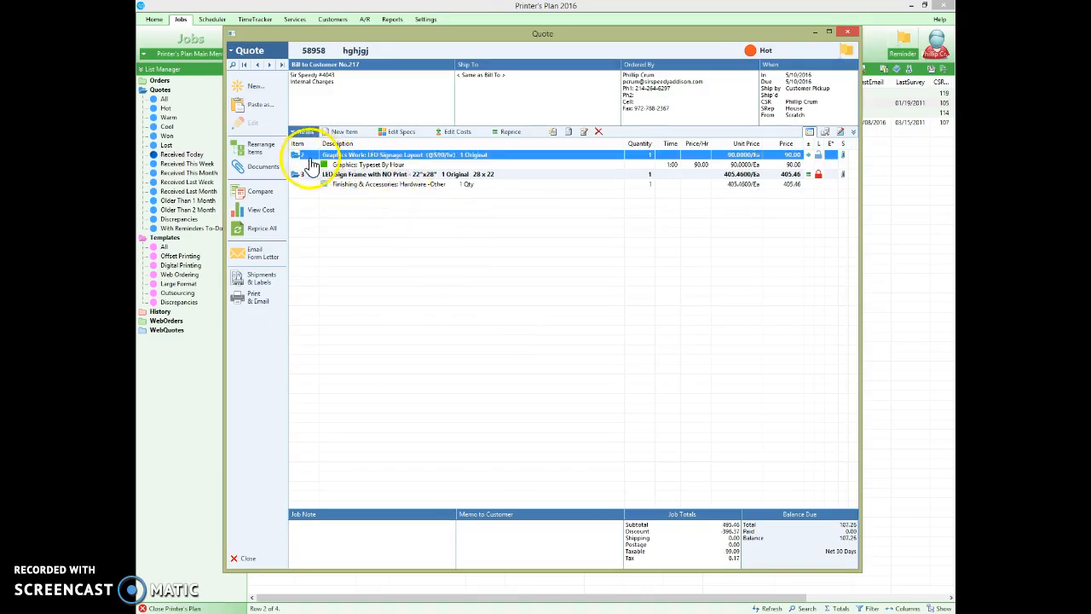
- Renumber the remaining quote items with Rearrange Items, keeping LED Signage Layout first and LED Sign Frame second
right_click(404, 234)
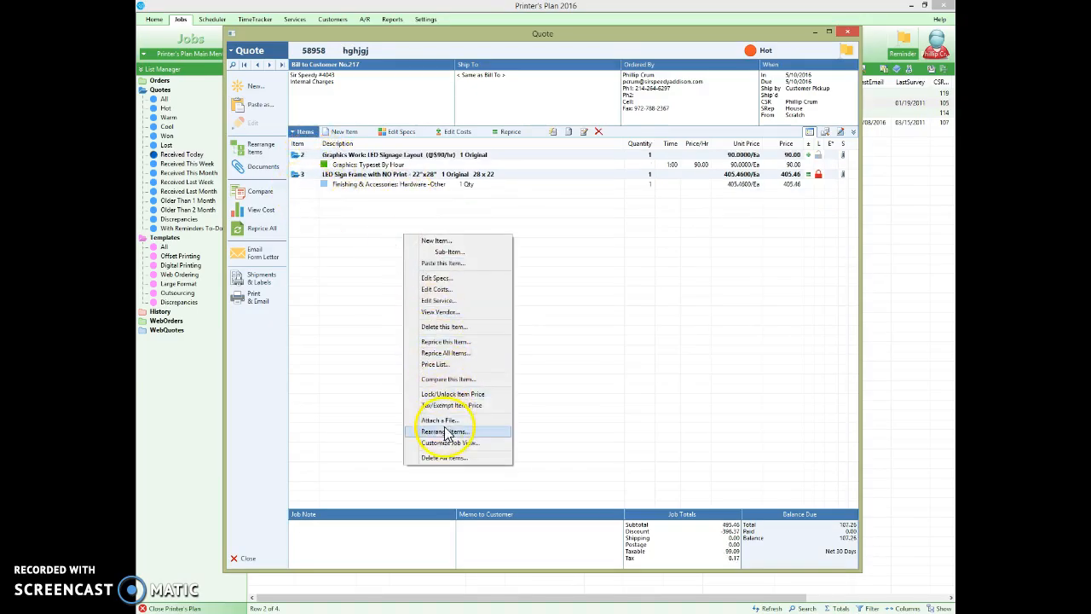
right_click(365, 248)
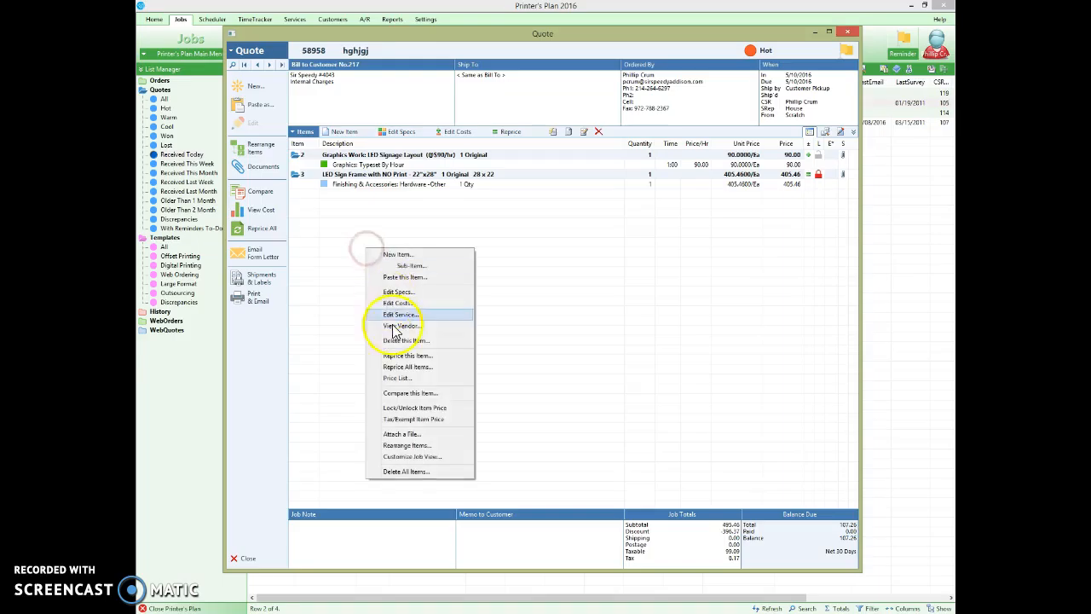
click(406, 445)
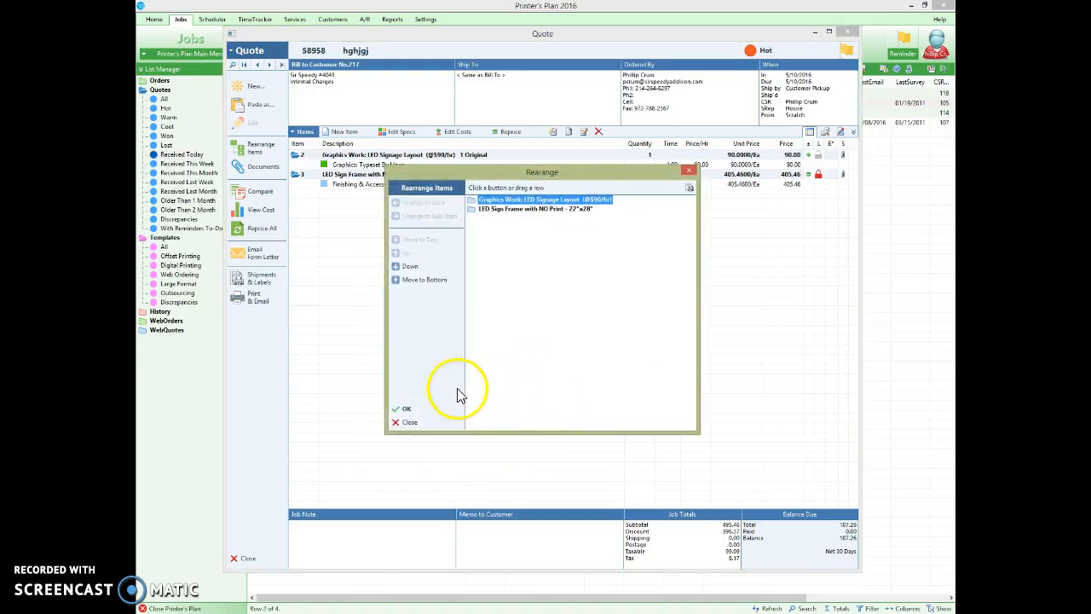
click(425, 411)
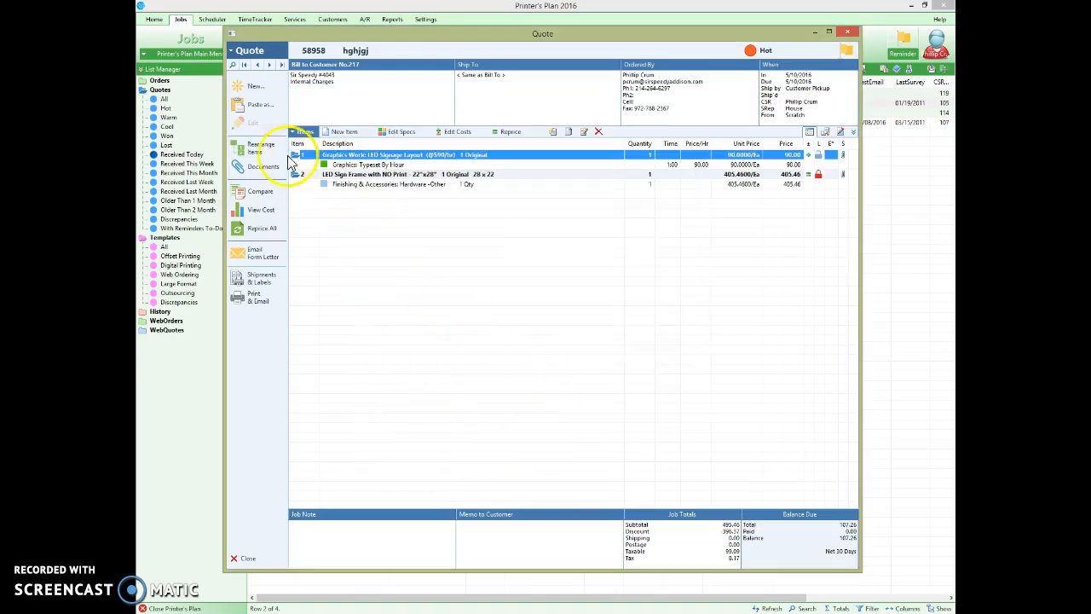
click(415, 249)
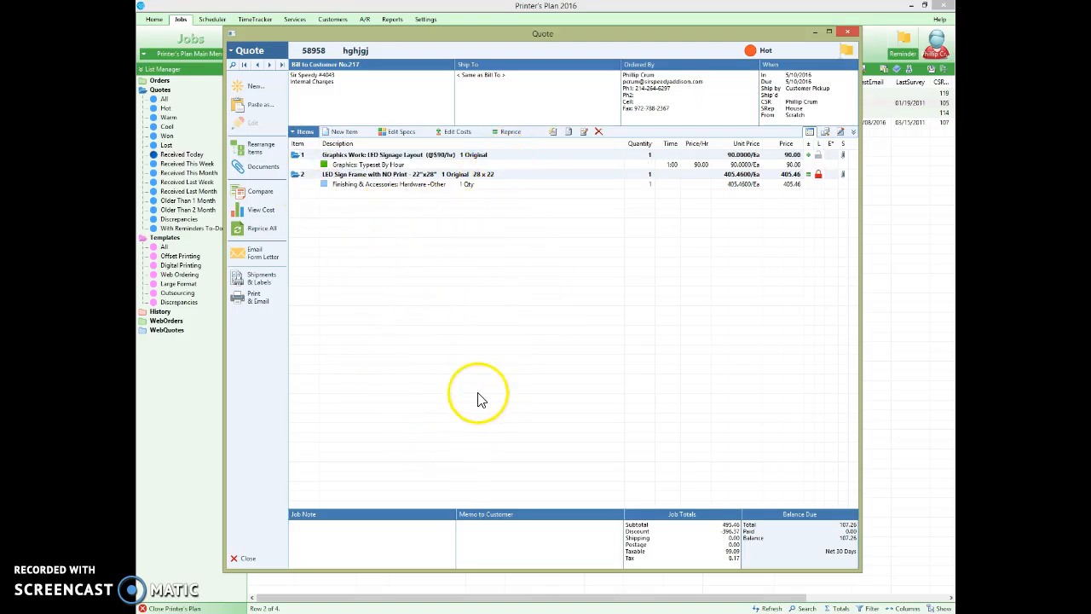
- Close the quote and review the Large Format template list, sorted by title with a wider Title column
click(437, 176)
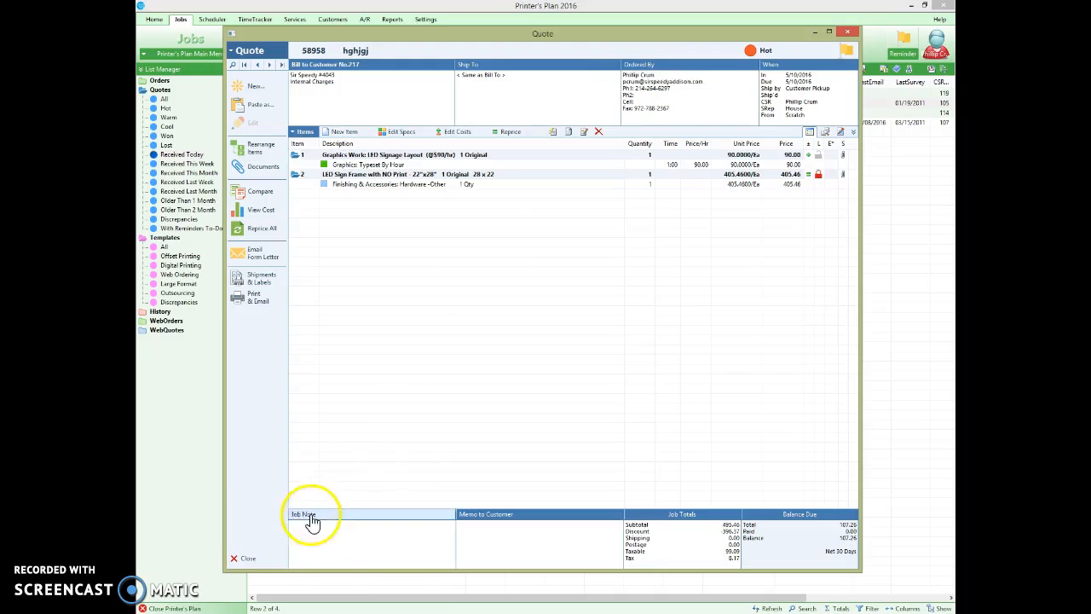
click(247, 558)
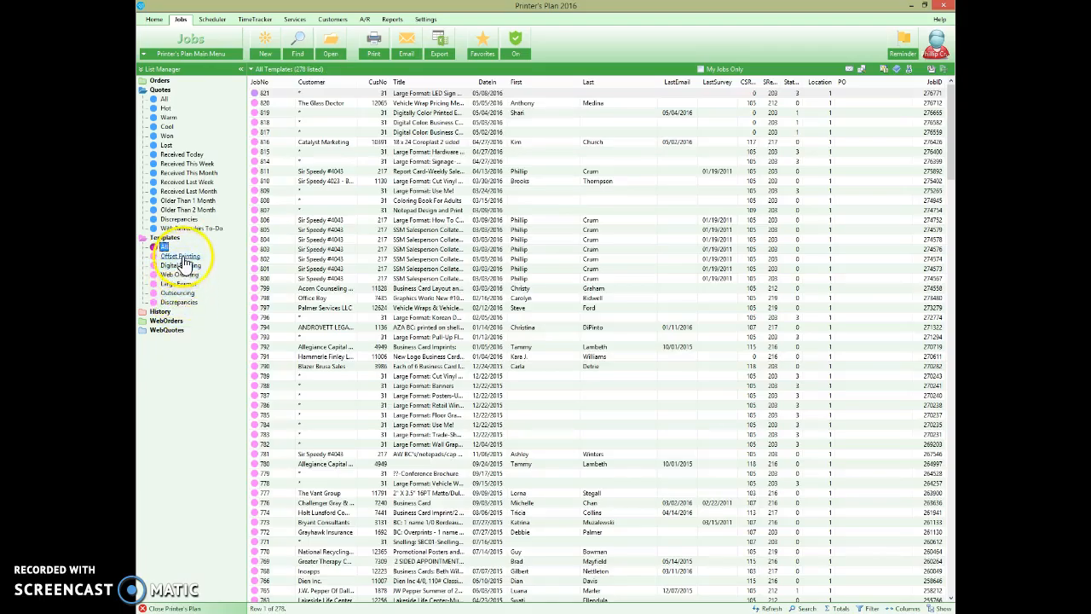
click(178, 284)
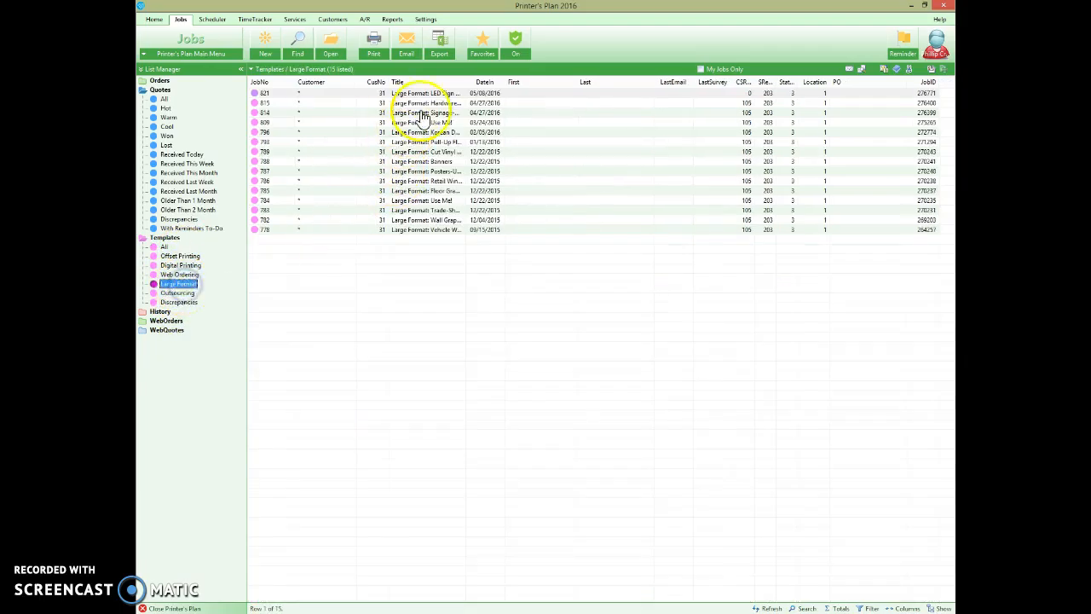
click(439, 82)
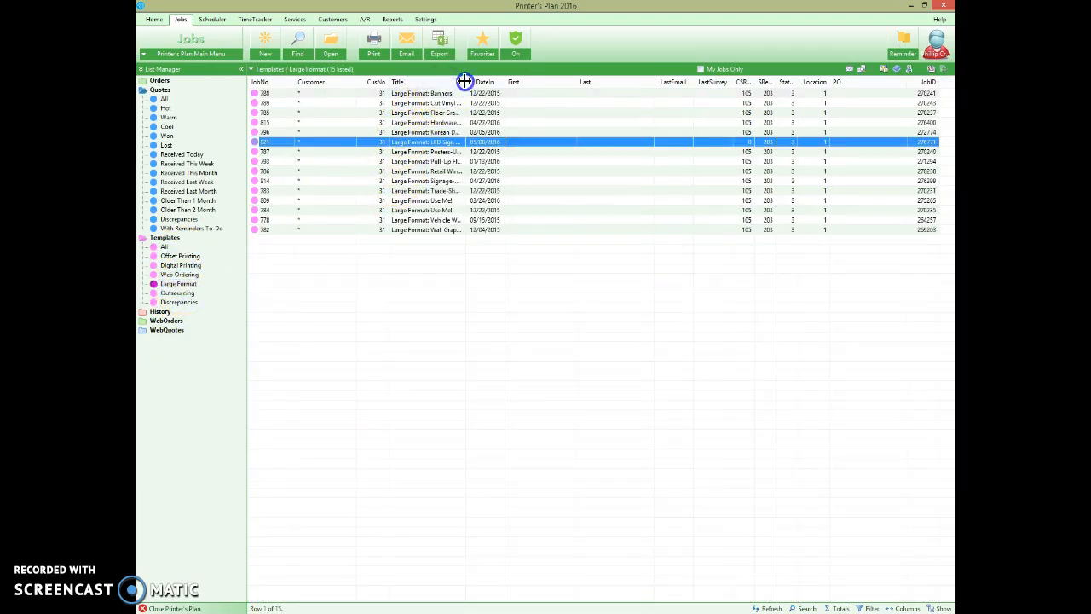
drag(465, 81, 558, 82)
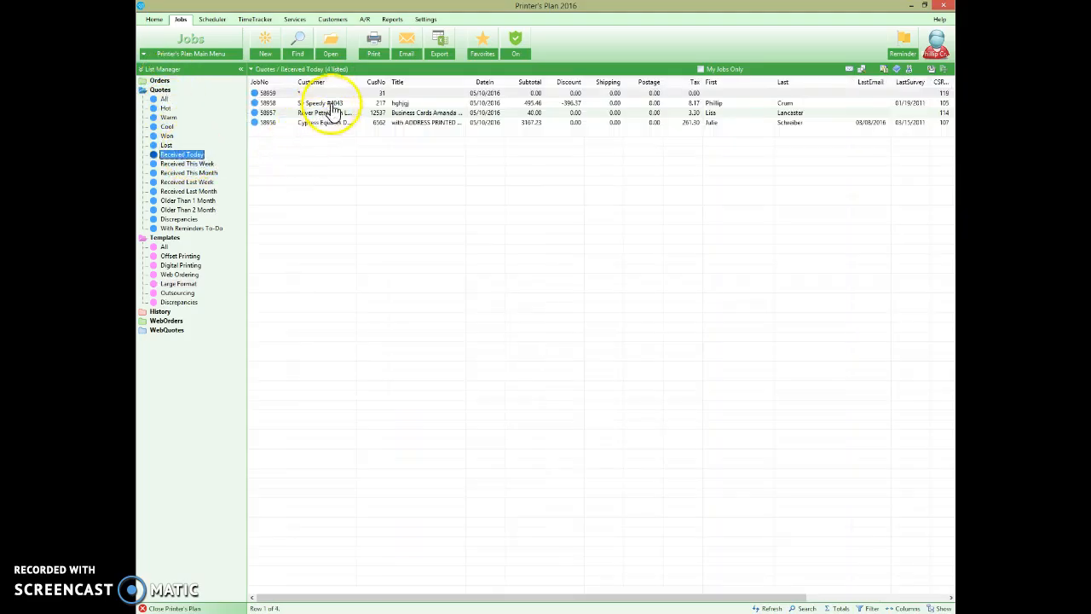
- Reopen today's Sir Speedy quote and list the Wide Format items available to copy from the Large Format templates
click(356, 103)
click(358, 104)
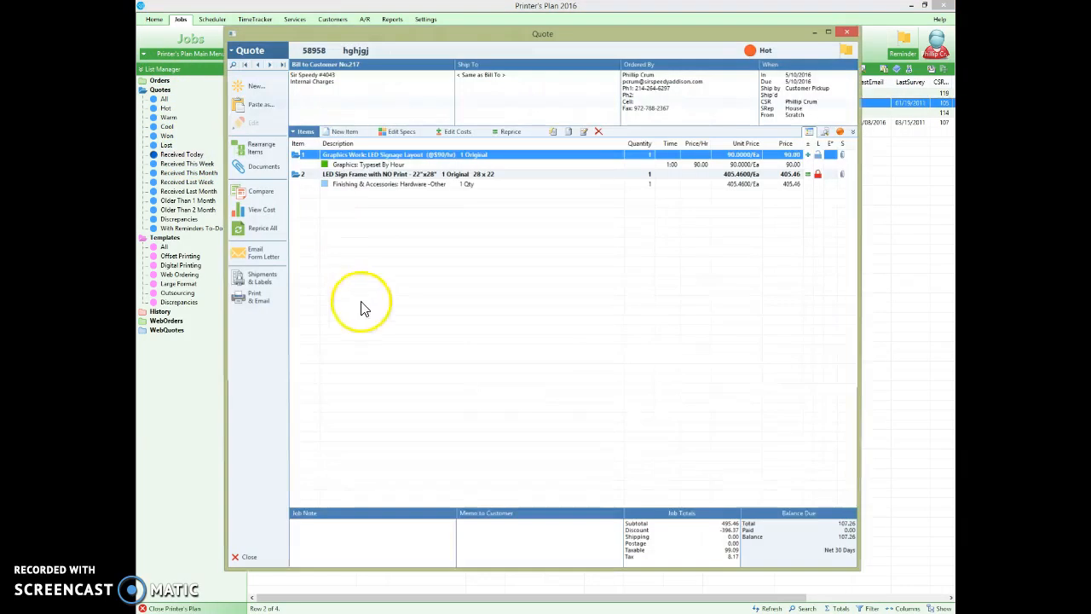
right_click(418, 236)
click(450, 240)
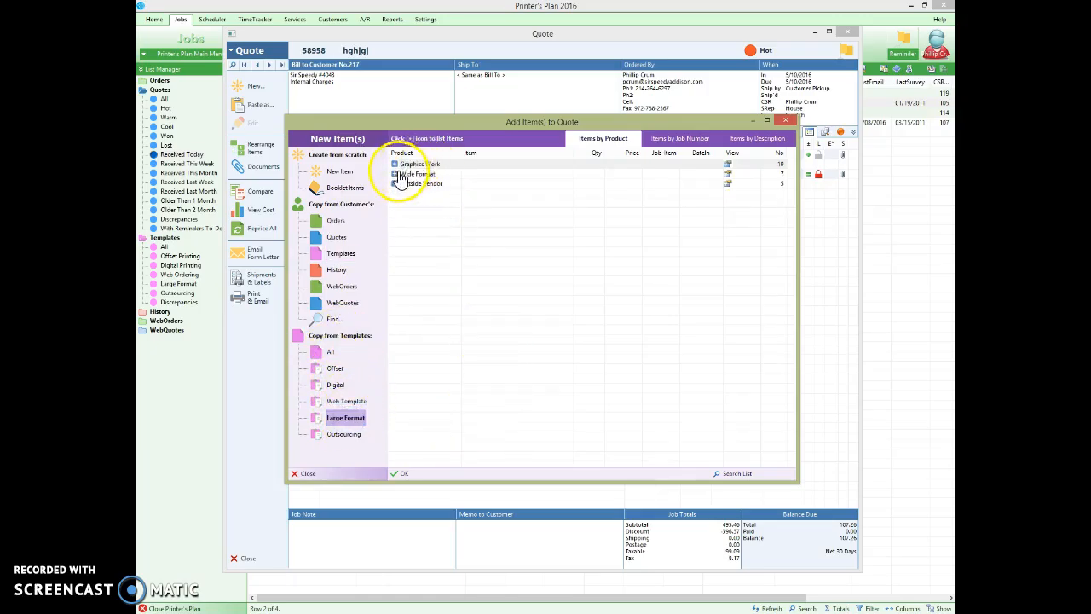
click(394, 174)
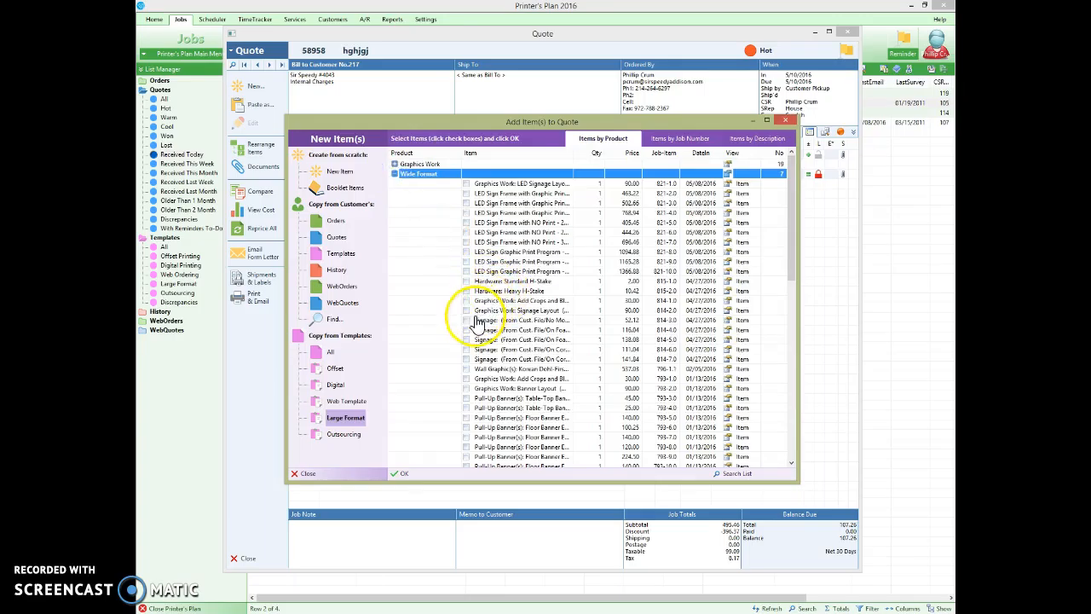
- Leave the template item selection without adding anything and close the quote
click(372, 471)
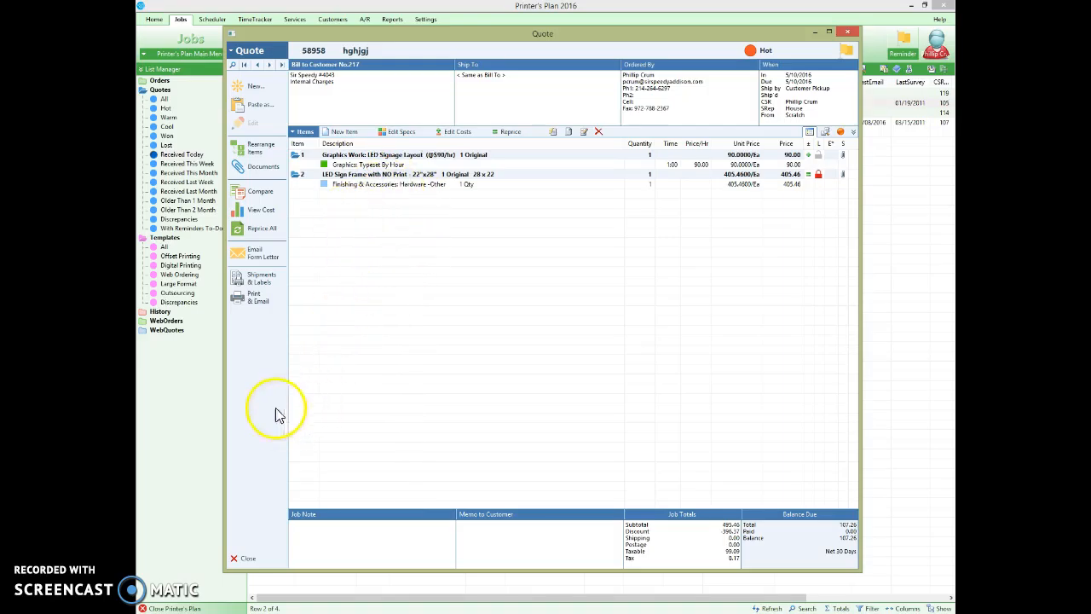
click(253, 560)
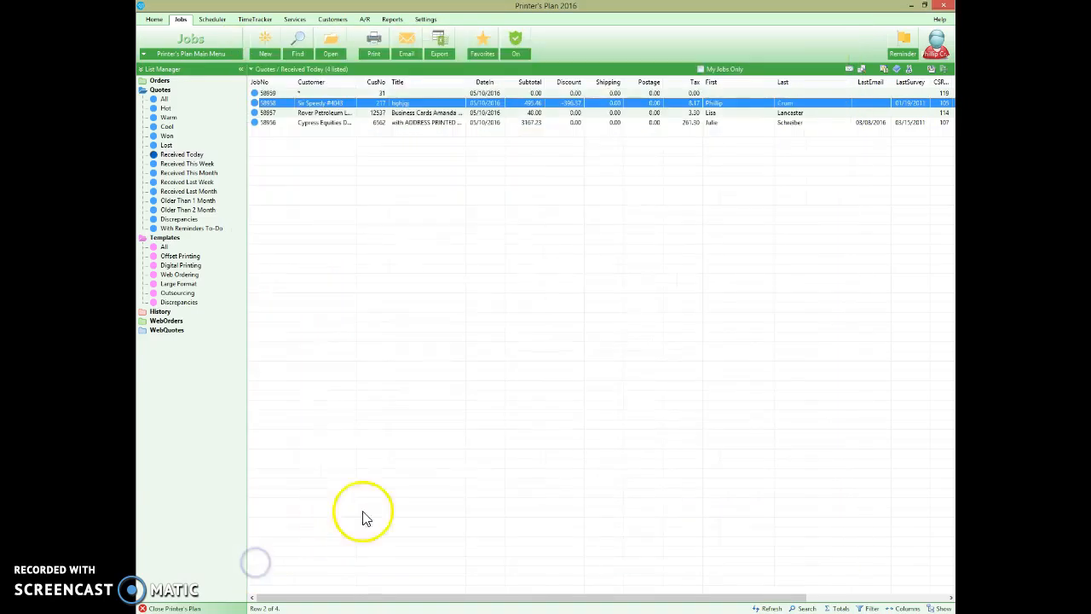
click(375, 254)
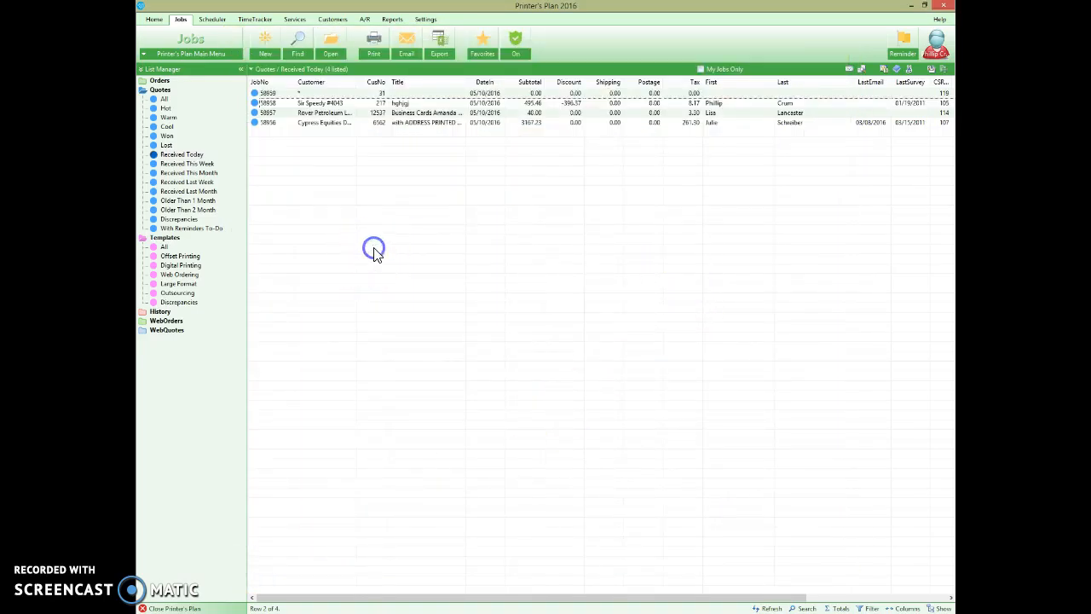